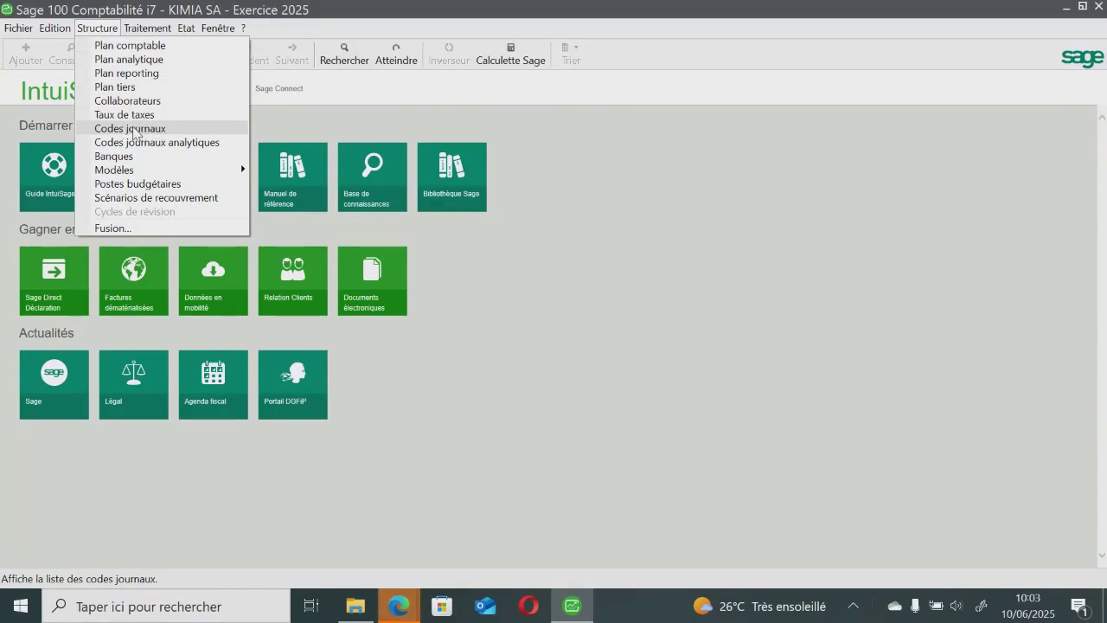
Create a journal code JACHAT of type Achats titled "Journal des Achats" in the list of journal codes.
left_click(135, 133)
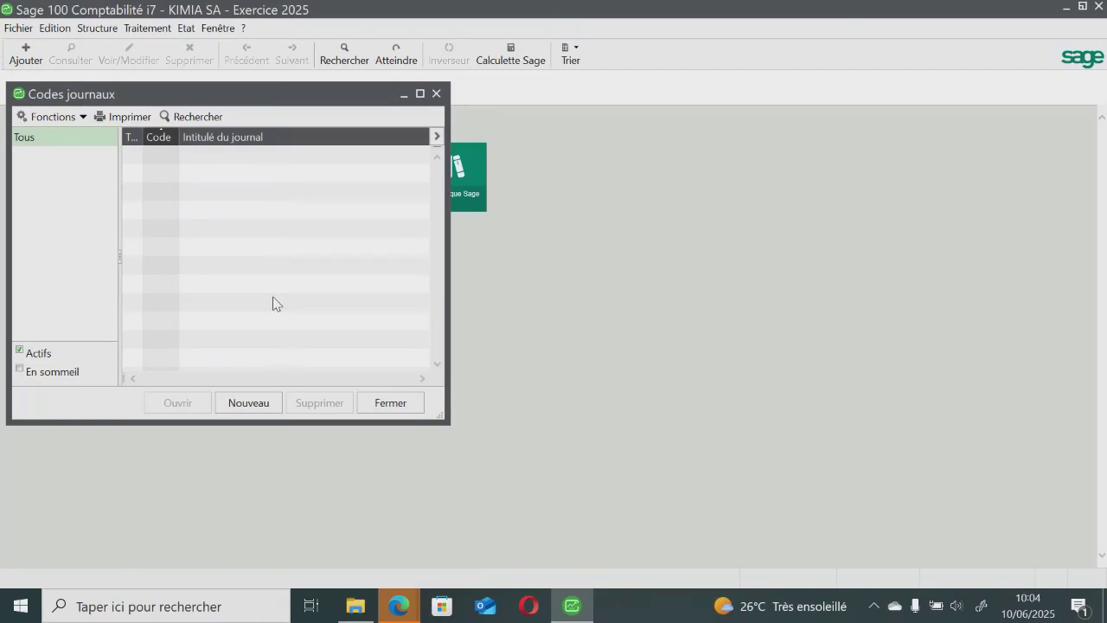
left_click(240, 402)
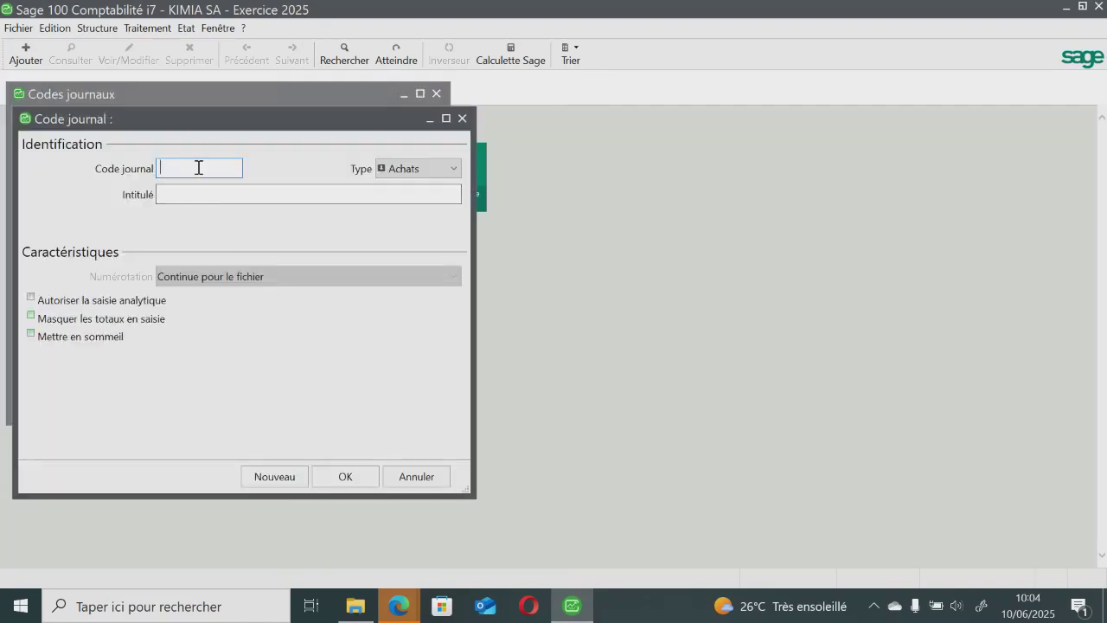
type("ja")
key("BackSpace")
key("BackSpace")
type("JACHAT")
left_click(206, 195)
type("Journal des Achats")
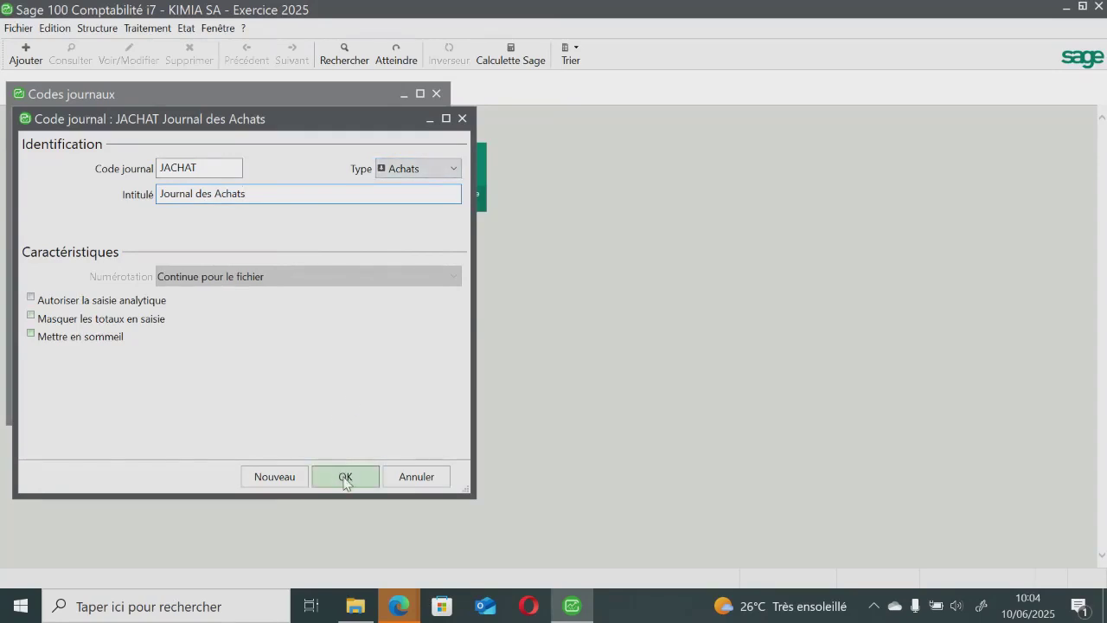
left_click(281, 484)
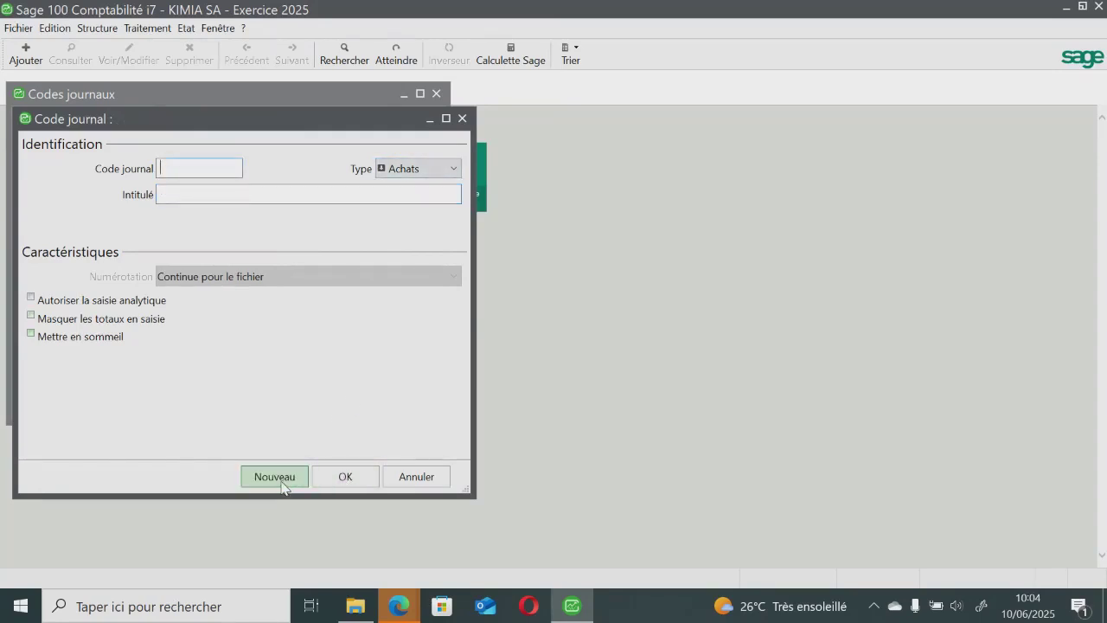
Create a journal code Jvte of type Ventes titled "Journal des Ventes".
left_click(421, 177)
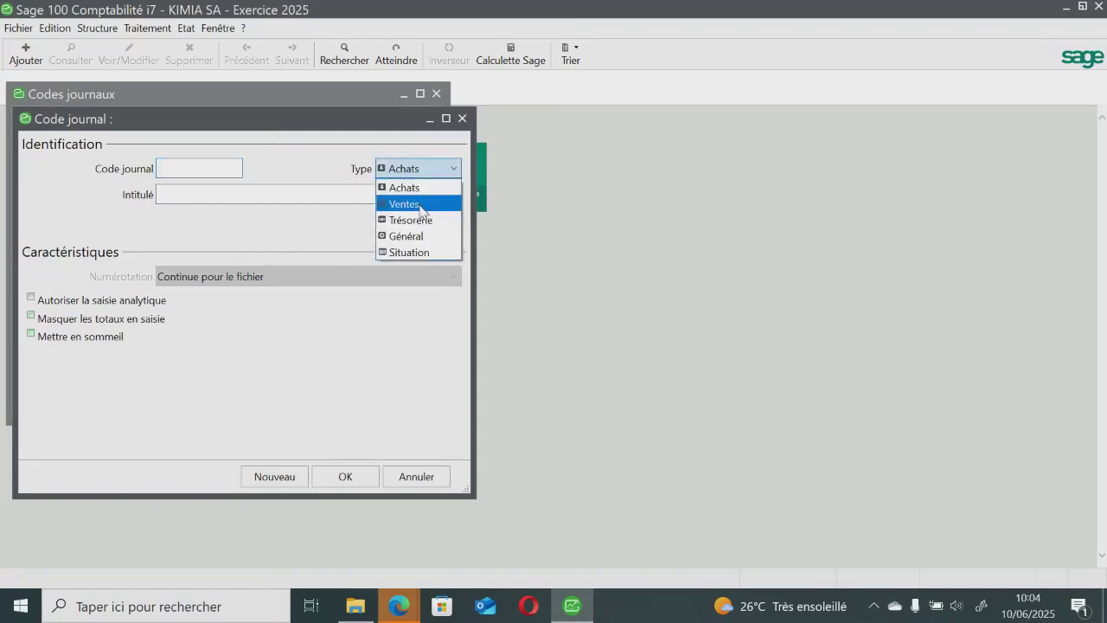
left_click(421, 205)
left_click(191, 166)
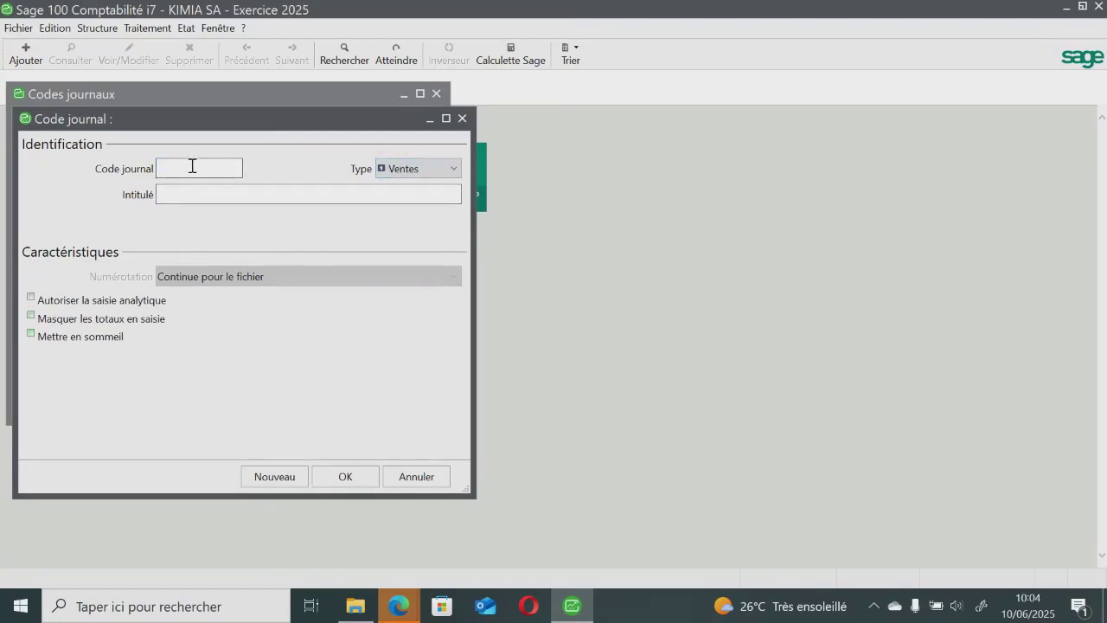
type("Jvte")
left_click(208, 194)
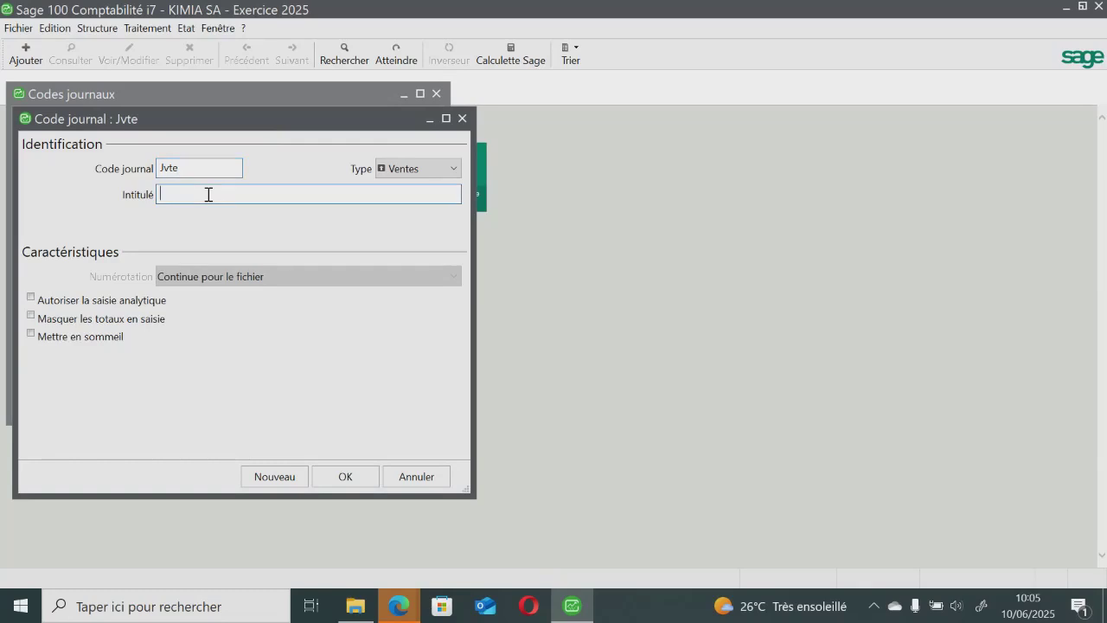
type("Journal des Ventes")
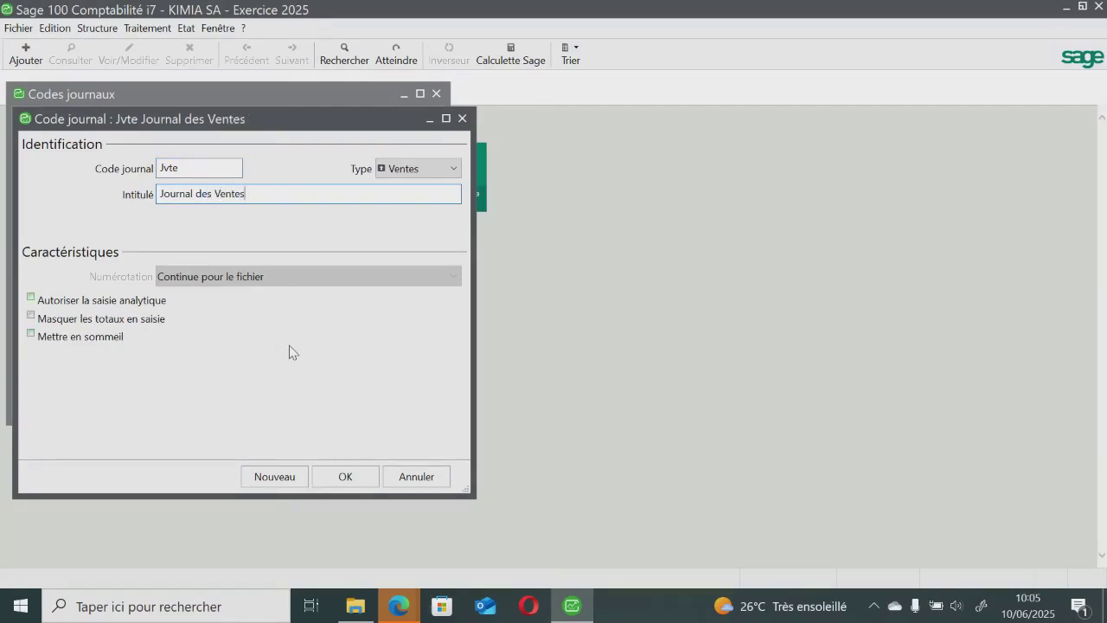
left_click(293, 481)
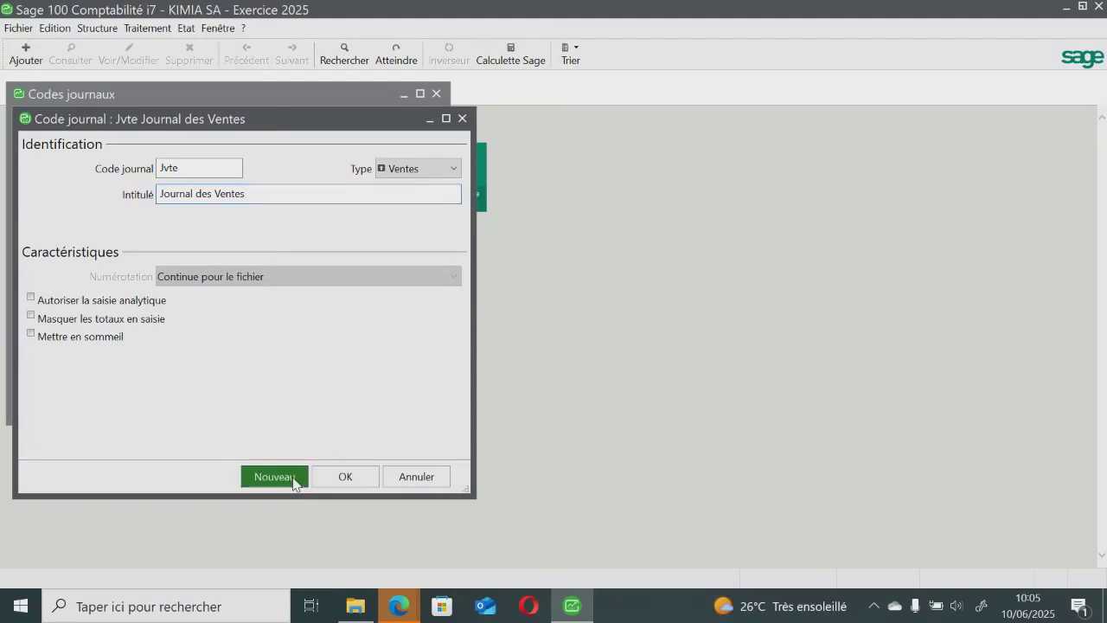
Create a journal code JImmo of type Général titled "Journal des immobilisations".
type("Journa")
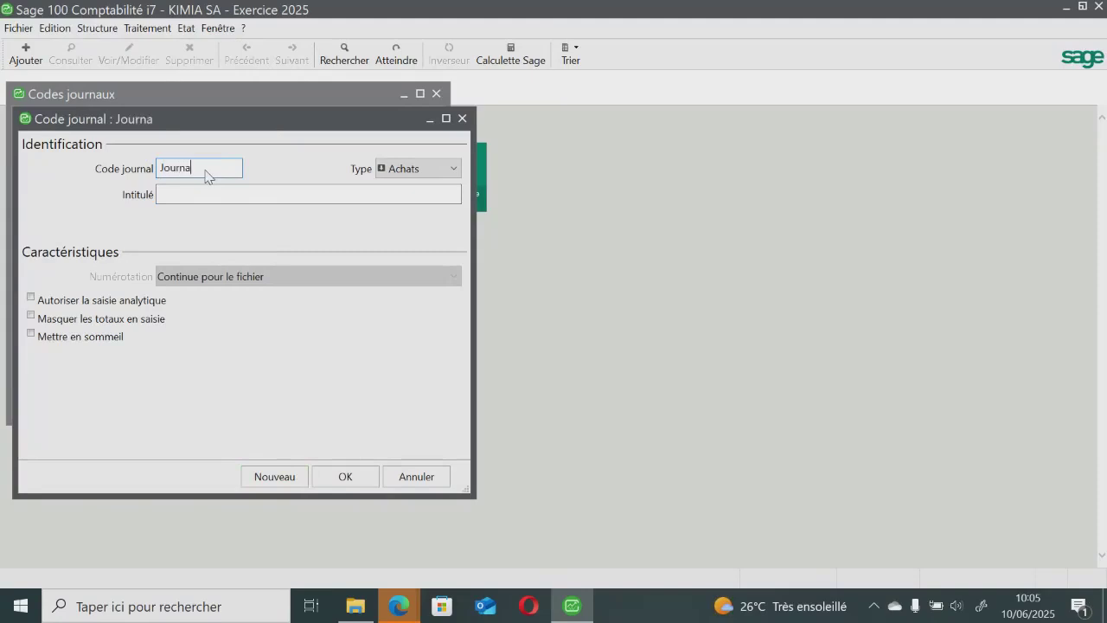
key("BackSpace")
key("BackSpace")
key("BackSpace")
key("BackSpace")
key("BackSpace")
type("Immo")
left_click(175, 192)
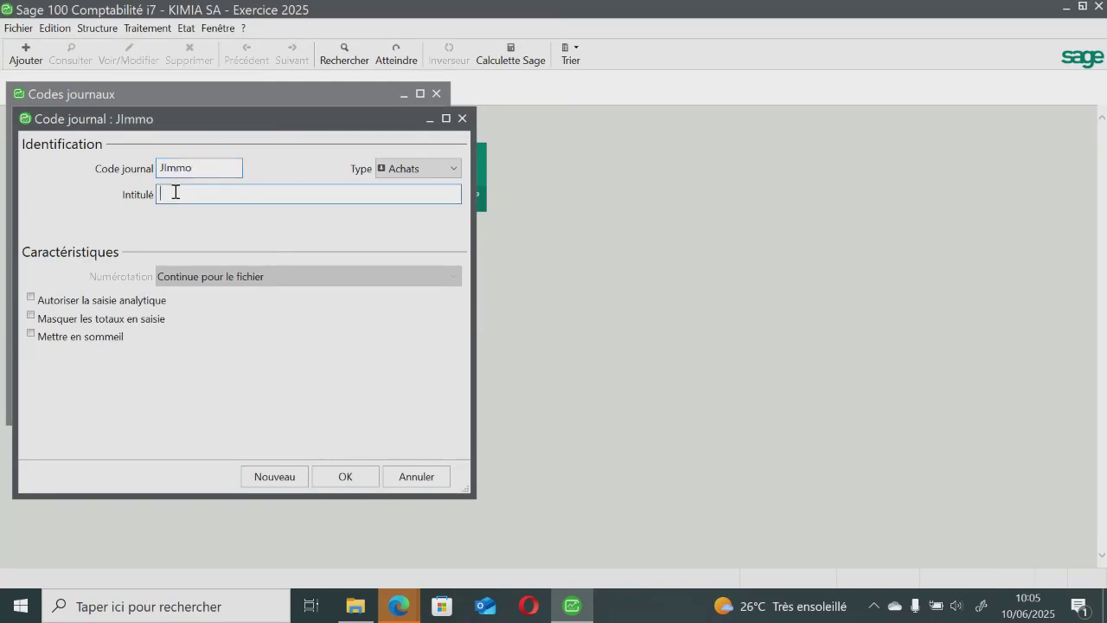
type("Journal des immobil")
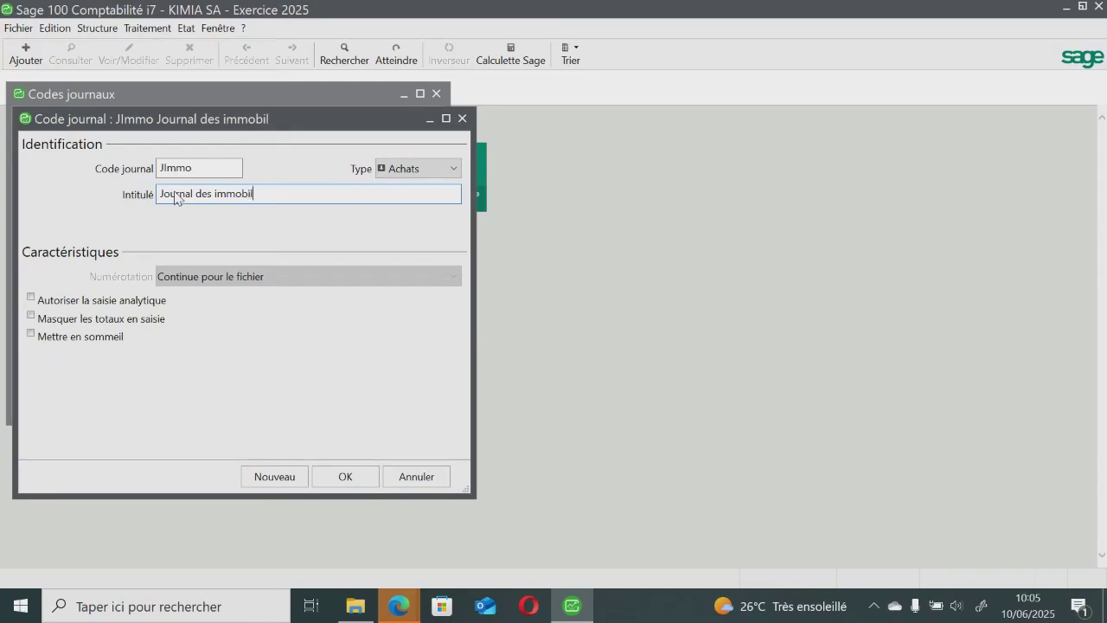
type("isations")
left_click(396, 169)
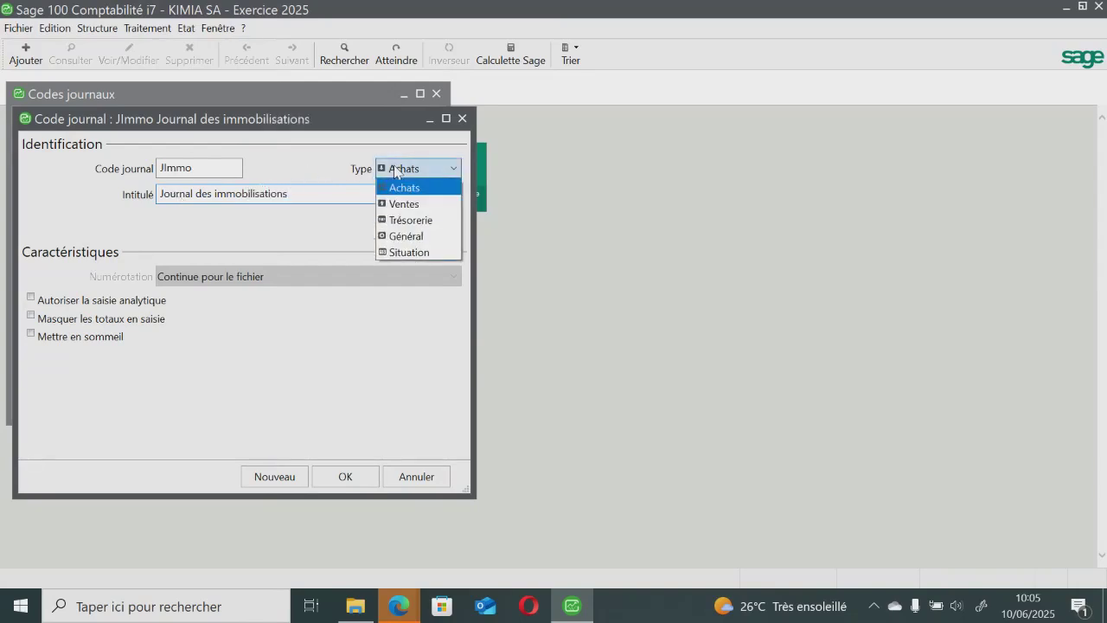
left_click(411, 243)
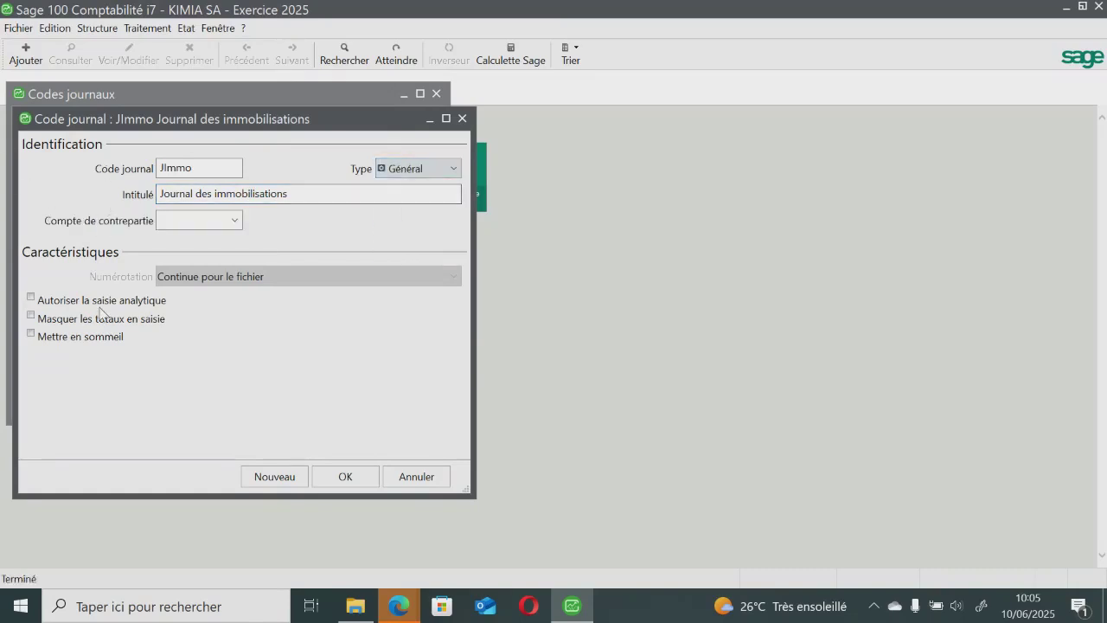
left_click(291, 475)
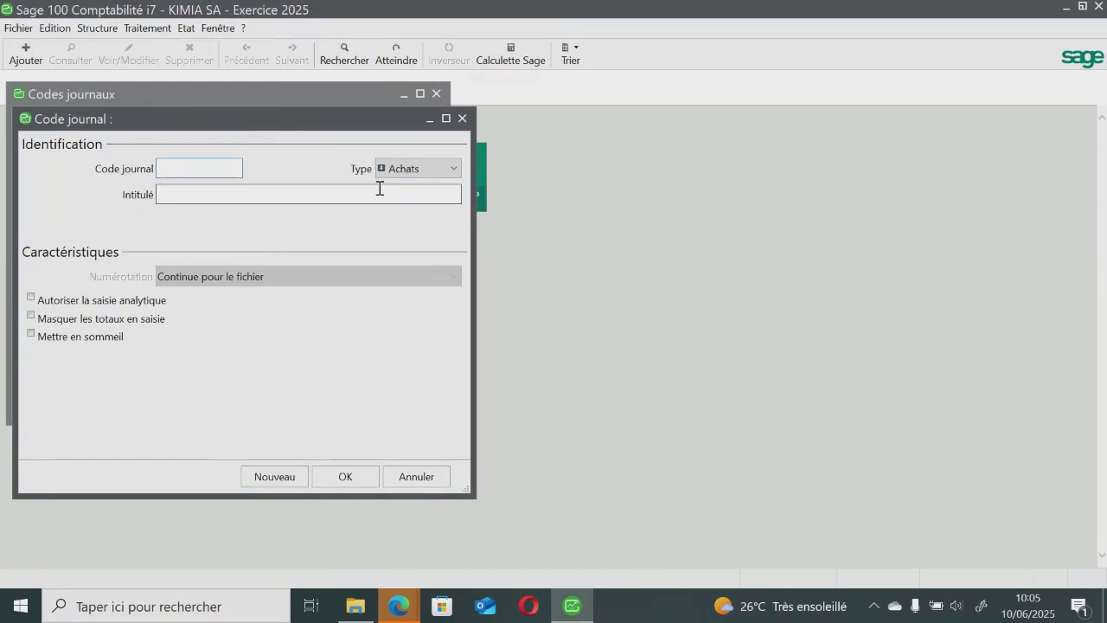
Create a journal code JOD of type Général titled "Journal des operations diverses".
type("Journa")
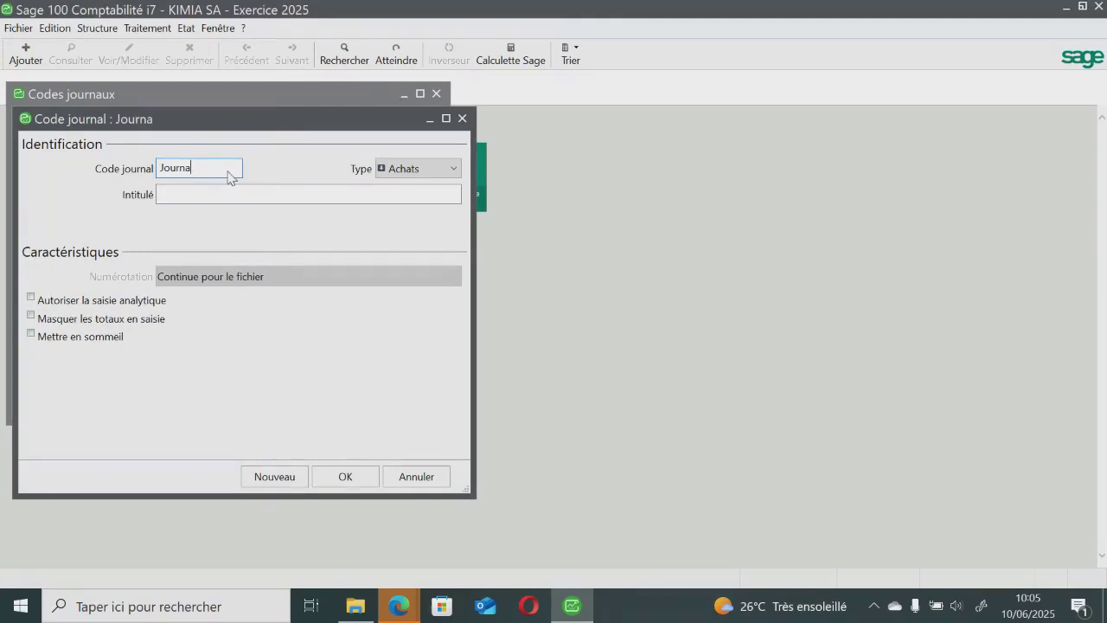
key("BackSpace")
key("BackSpace")
key("BackSpace")
key("BackSpace")
key("BackSpace")
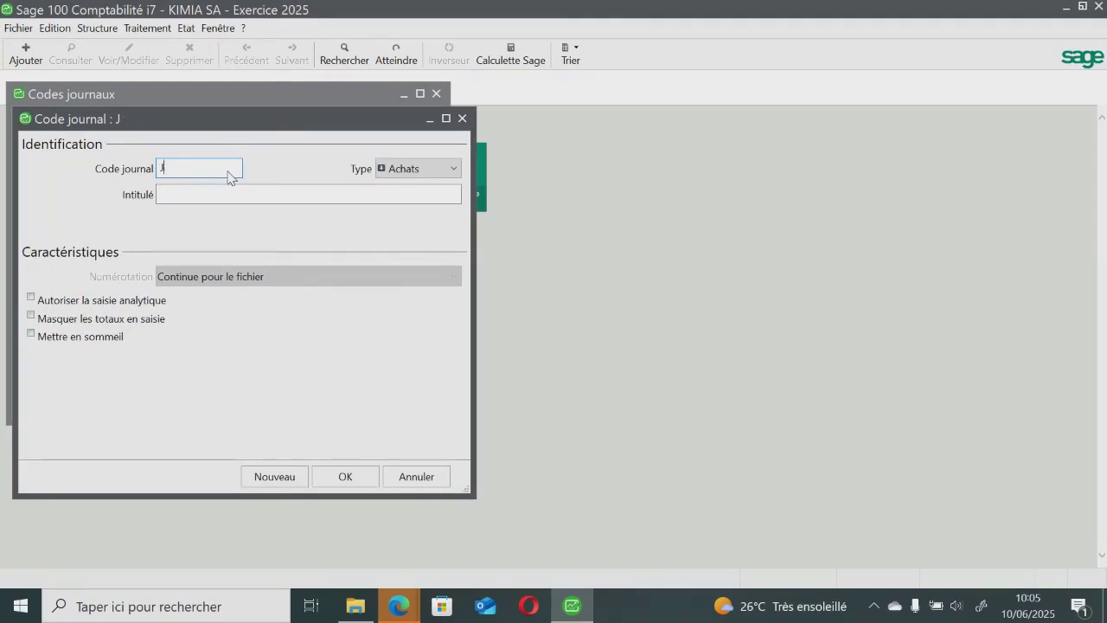
type("OD")
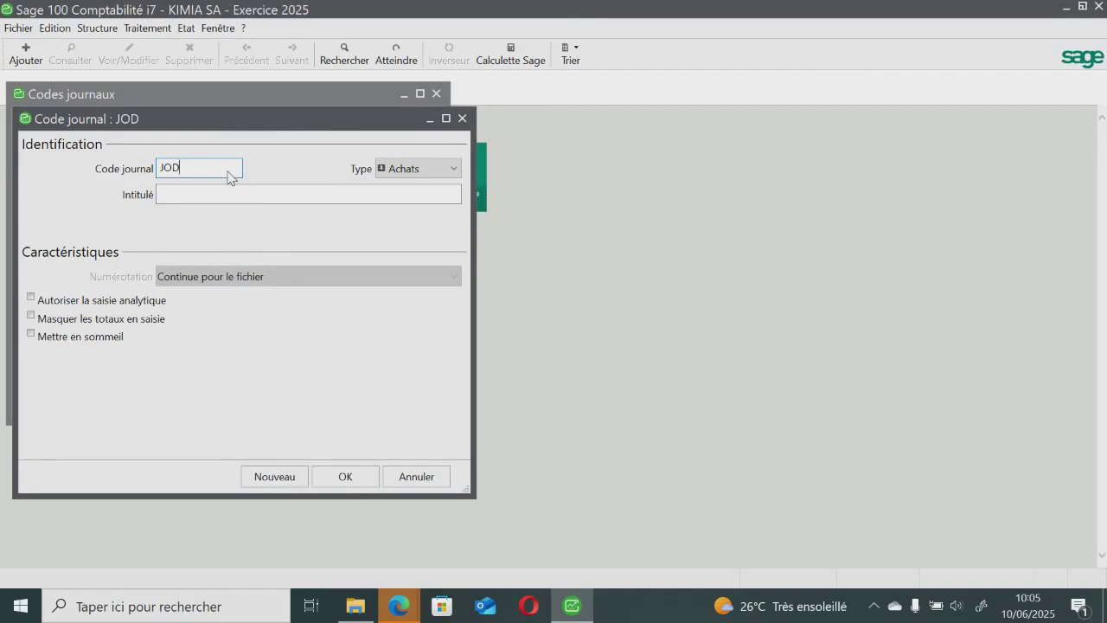
left_click(421, 176)
left_click(416, 243)
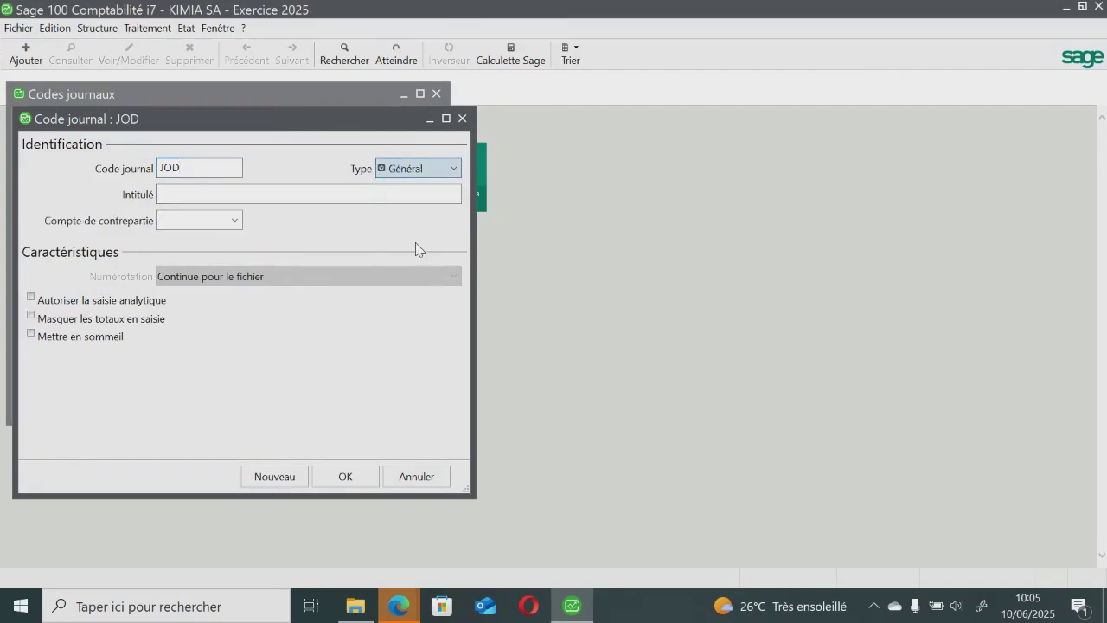
left_click(255, 195)
type("Jou")
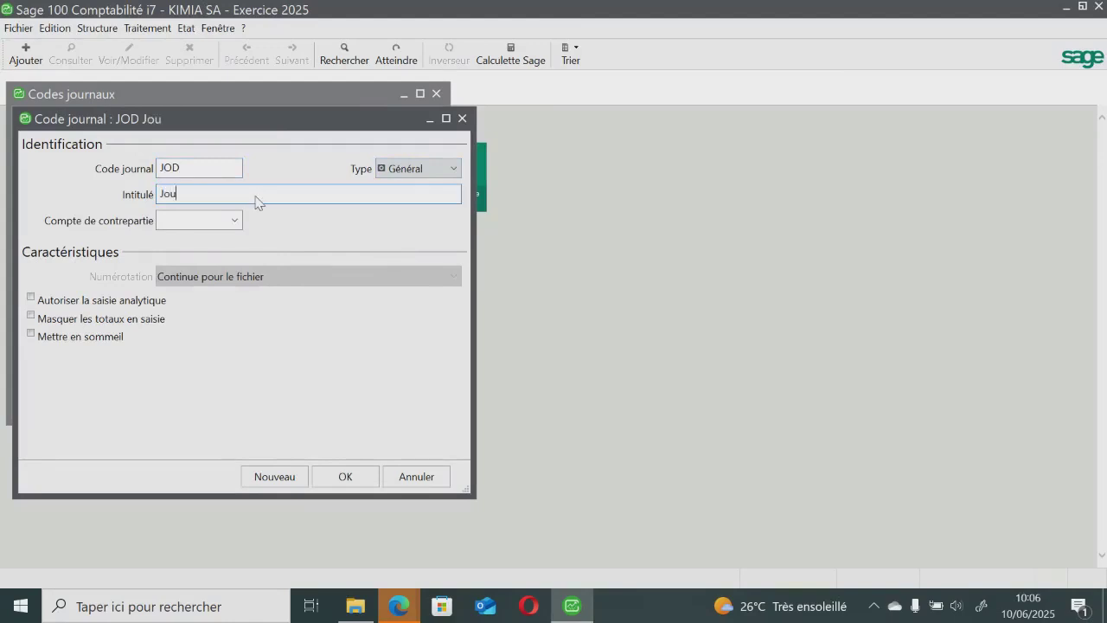
type("rnal des oper")
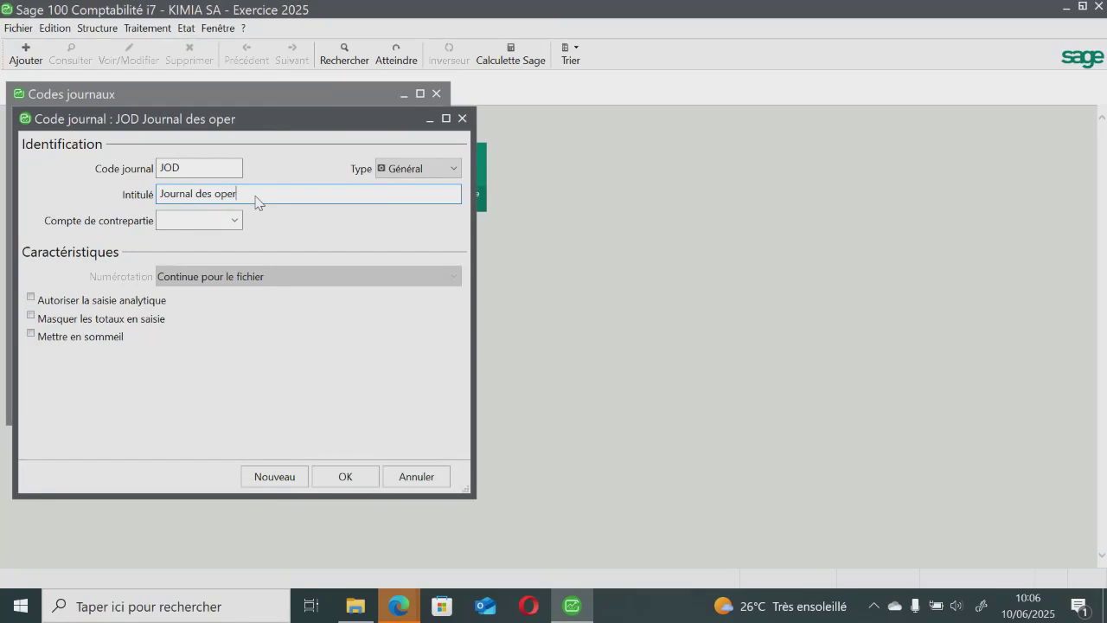
type("ations diverses")
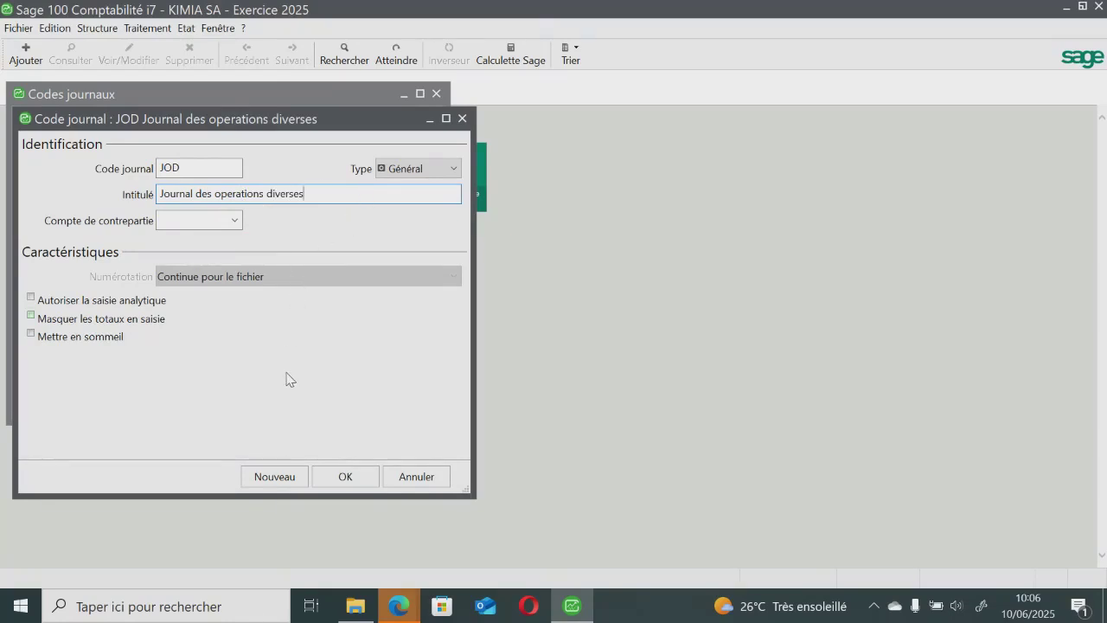
left_click(273, 477)
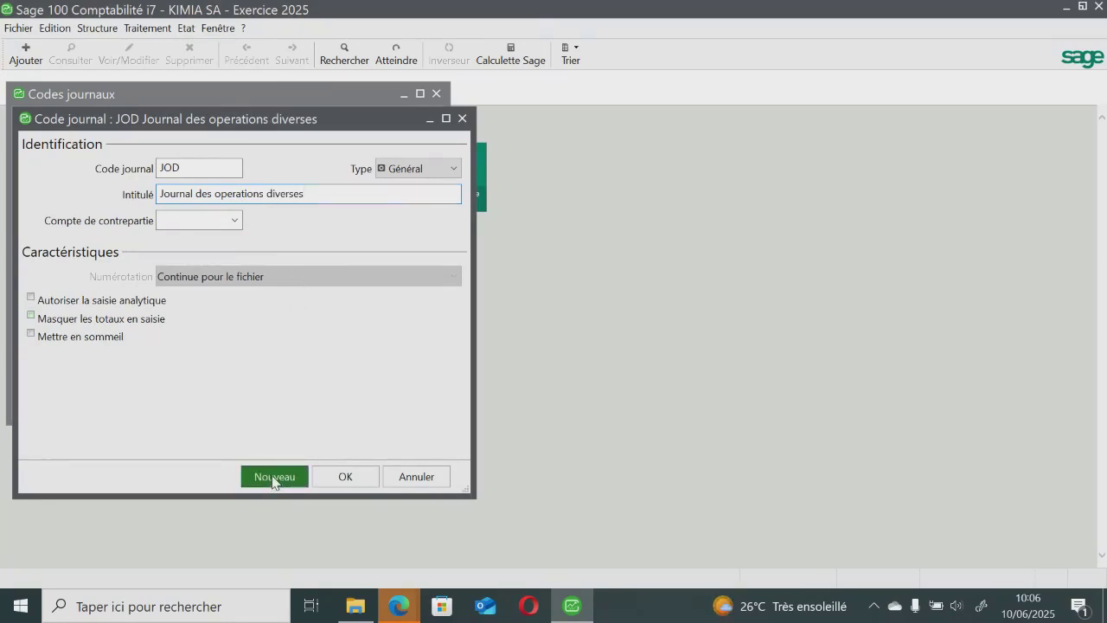
Create a journal code JCAI of type Trésorerie titled "Journal de caisse" with treasury account 521000, and return to the journal list.
left_click(437, 170)
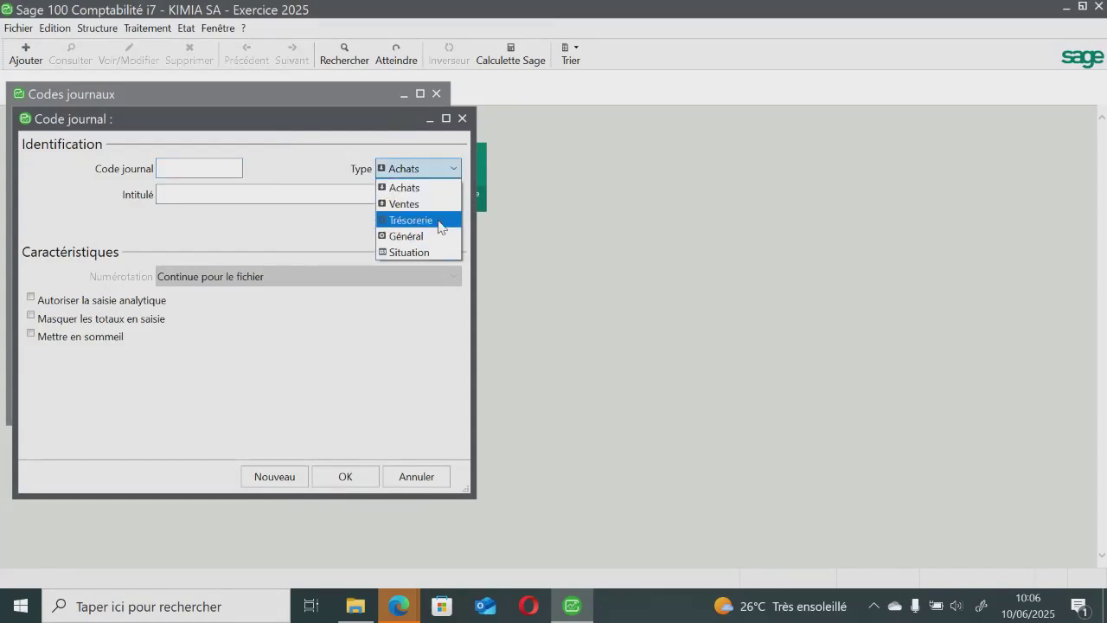
left_click(410, 220)
left_click(363, 199)
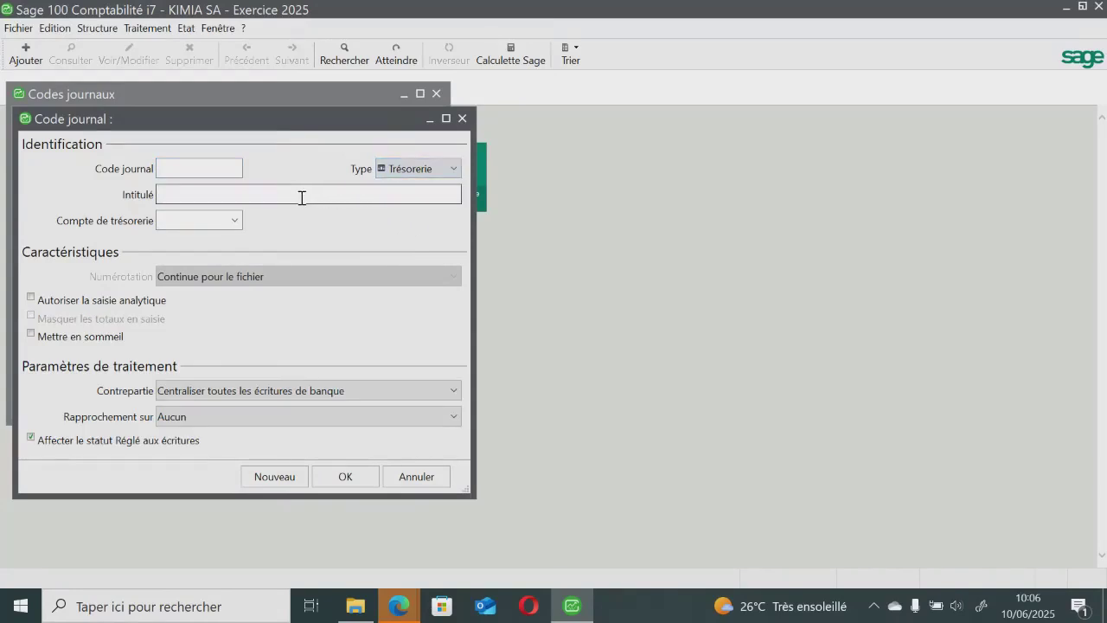
left_click(205, 171)
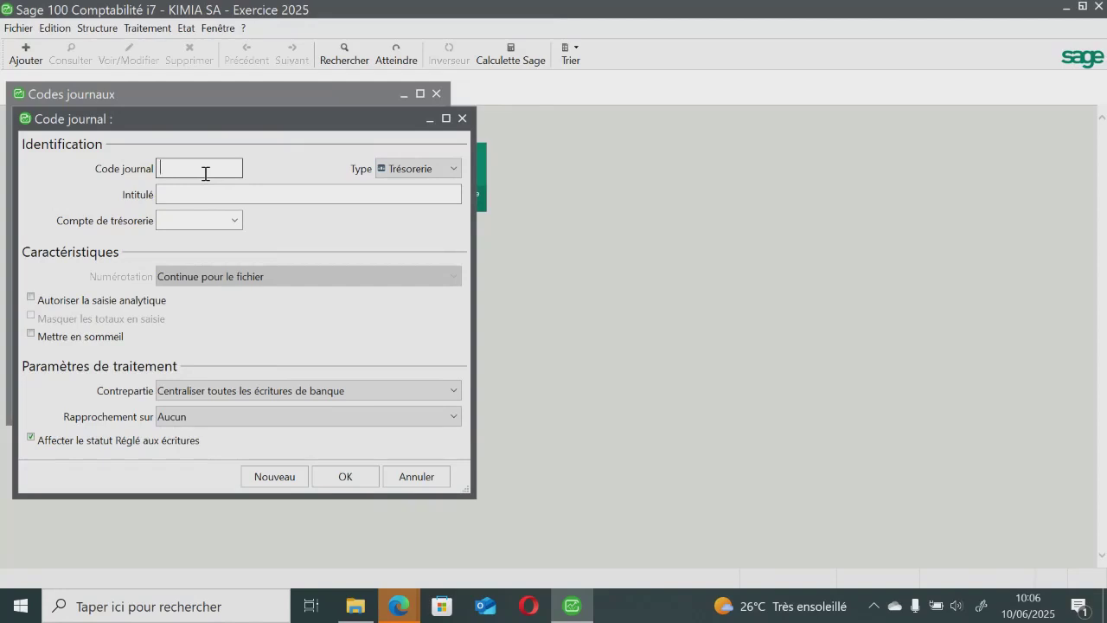
type("JCAI")
left_click(247, 192)
type("Jo")
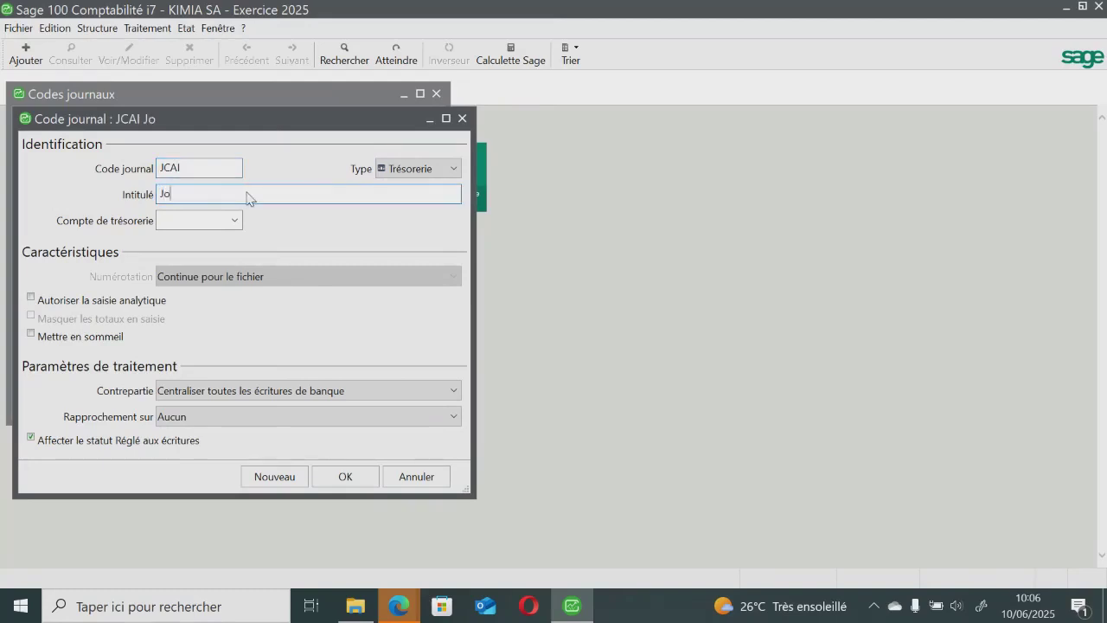
type("urnal de caisse")
left_click(212, 218)
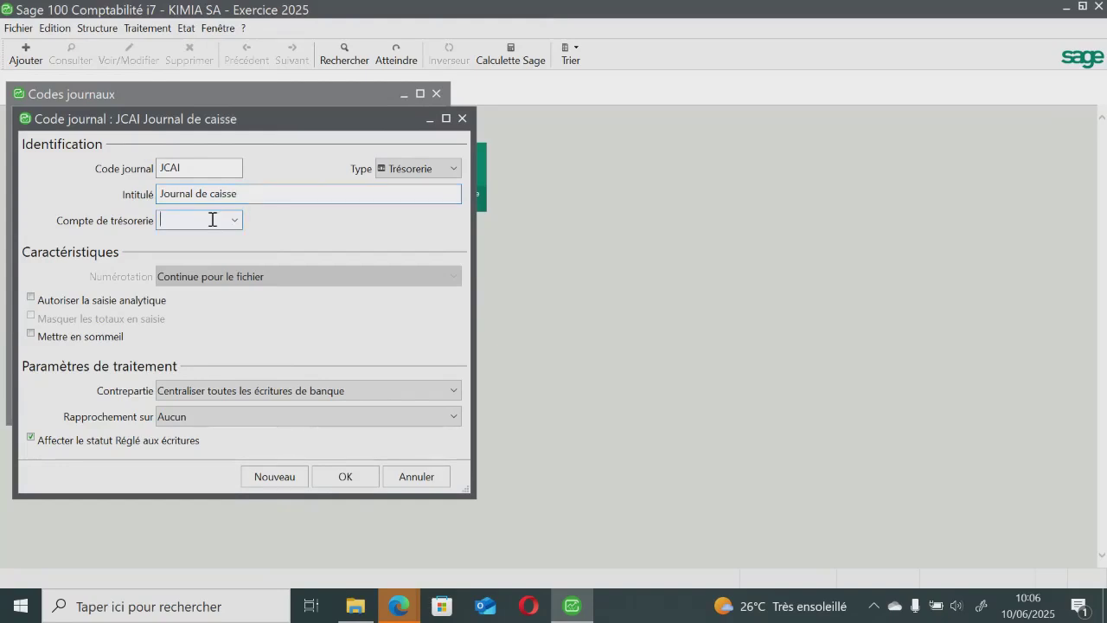
type("521000")
left_click(296, 478)
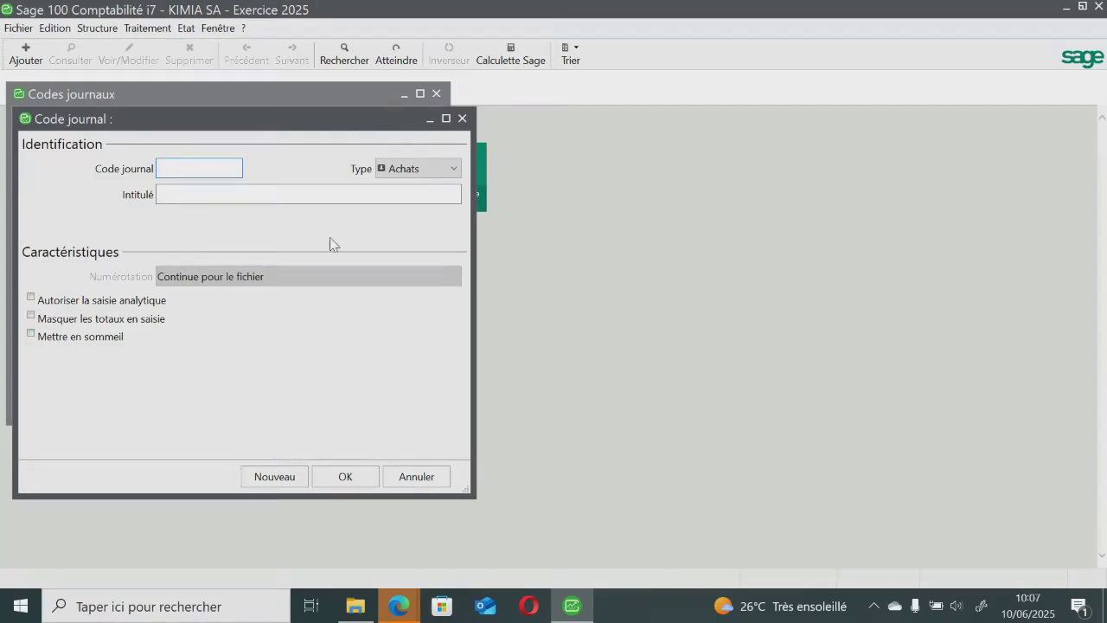
left_click(402, 485)
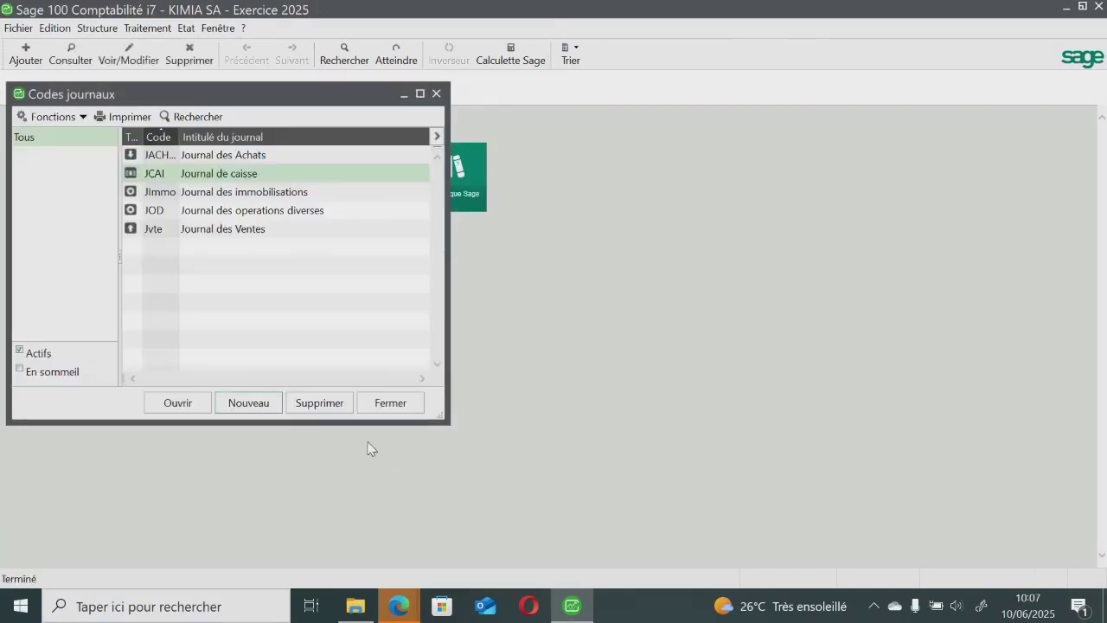
Change the treasury account of the JCAI cash journal to 571000.
double_click(241, 176)
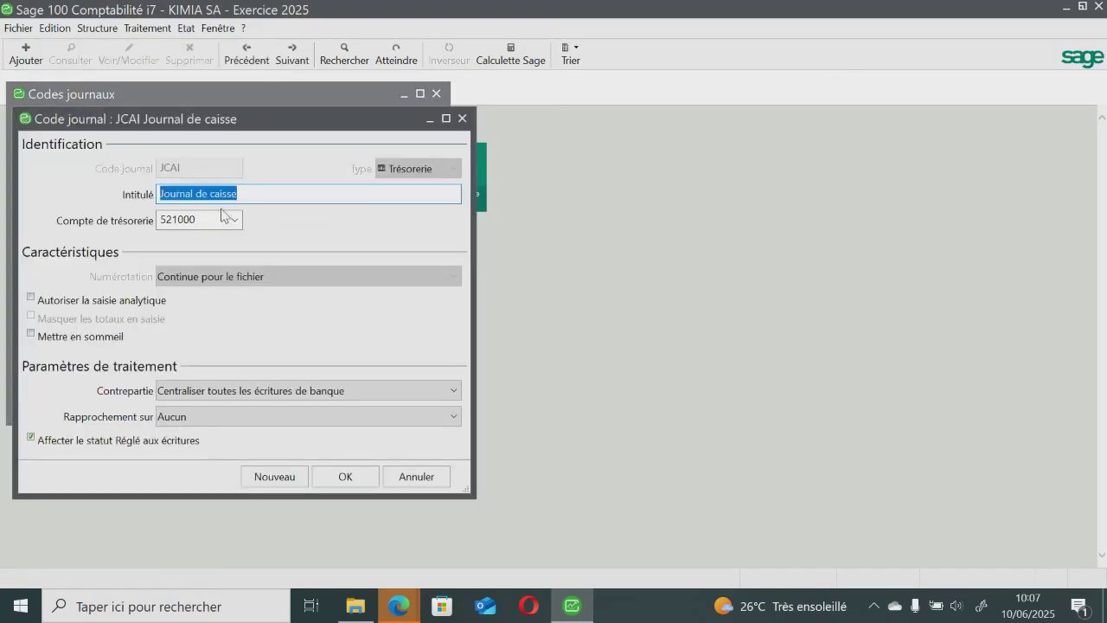
left_click(172, 221)
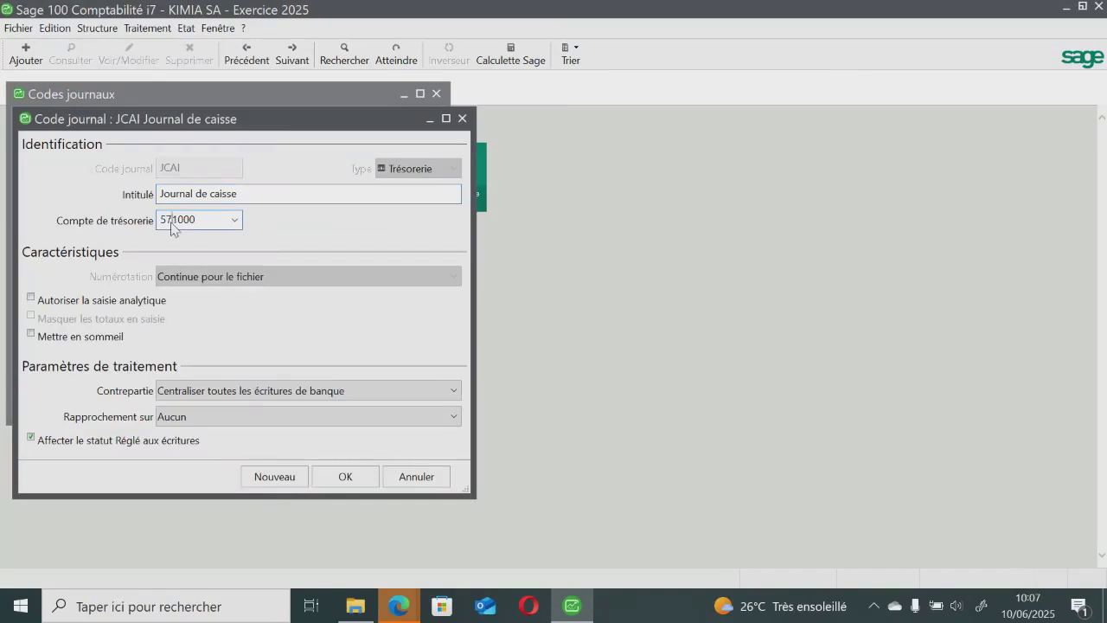
left_click(342, 477)
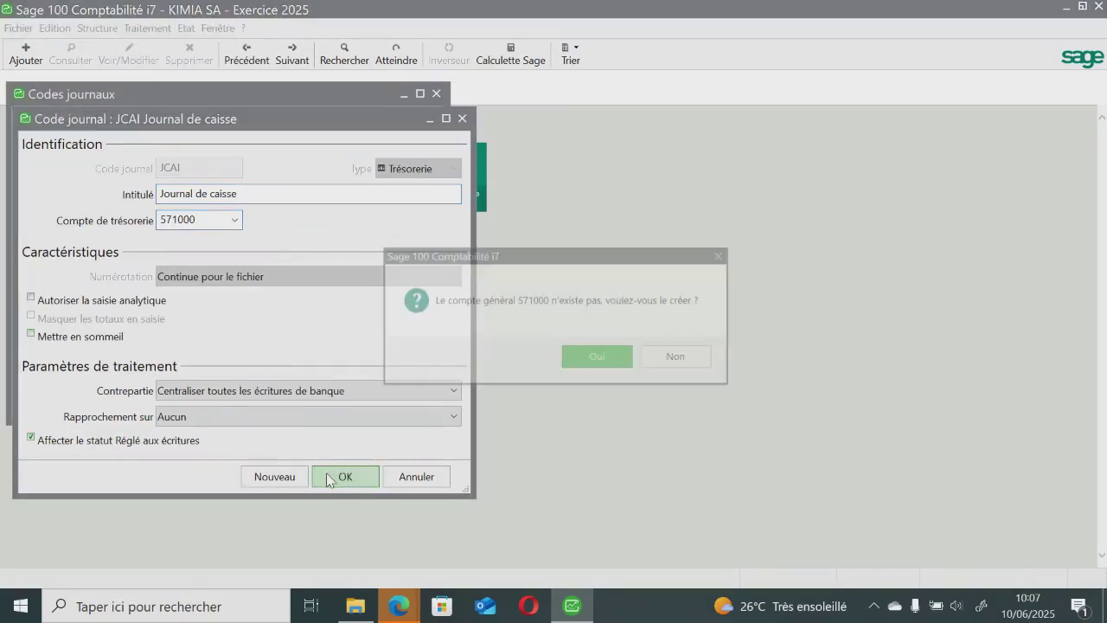
Create general account 571000 titled "CAISSE" with abbreviation "C" and account nature Caisse.
left_click(599, 357)
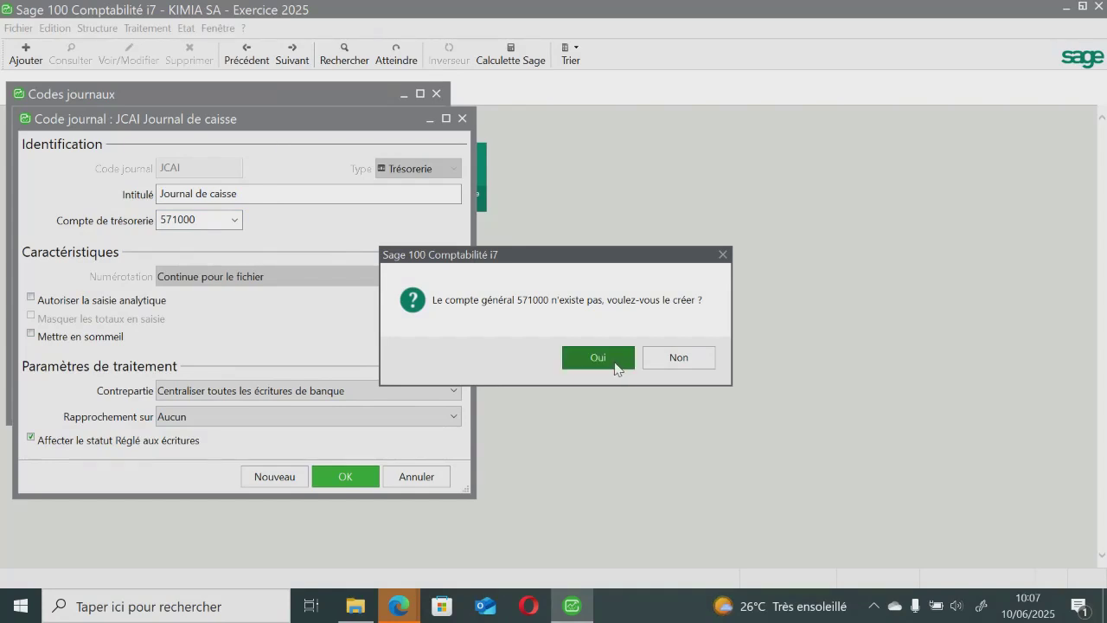
key("BackSpace")
type("CAISSE")
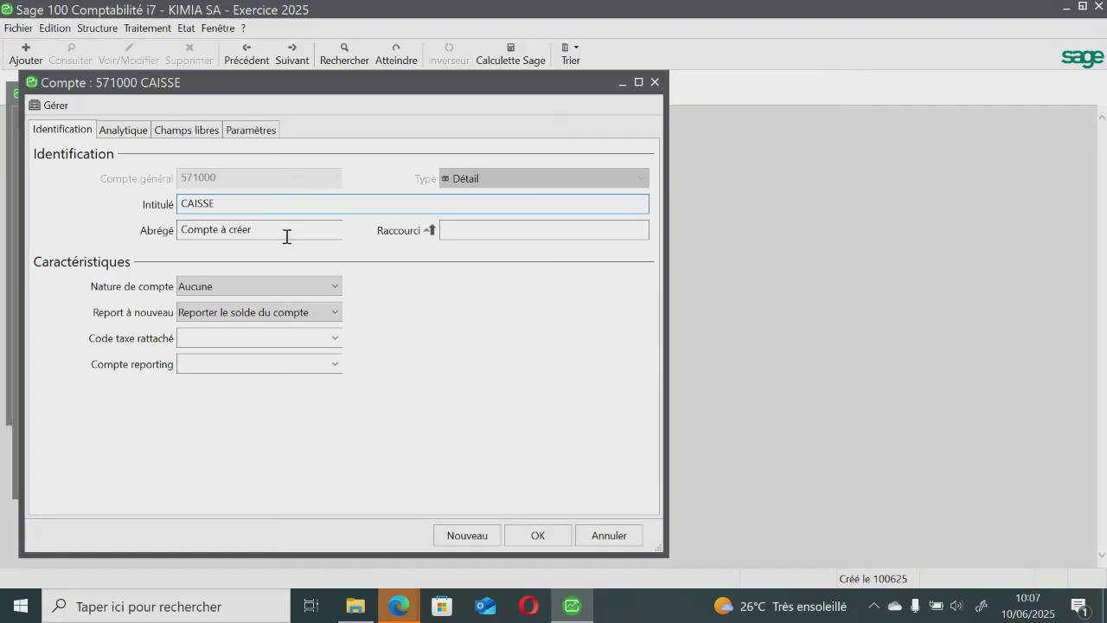
left_click(286, 236)
key("BackSpace")
key("BackSpace")
key("BackSpace")
key("BackSpace")
key("BackSpace")
key("BackSpace")
key("BackSpace")
key("BackSpace")
key("BackSpace")
key("BackSpace")
key("BackSpace")
key("BackSpace")
key("BackSpace")
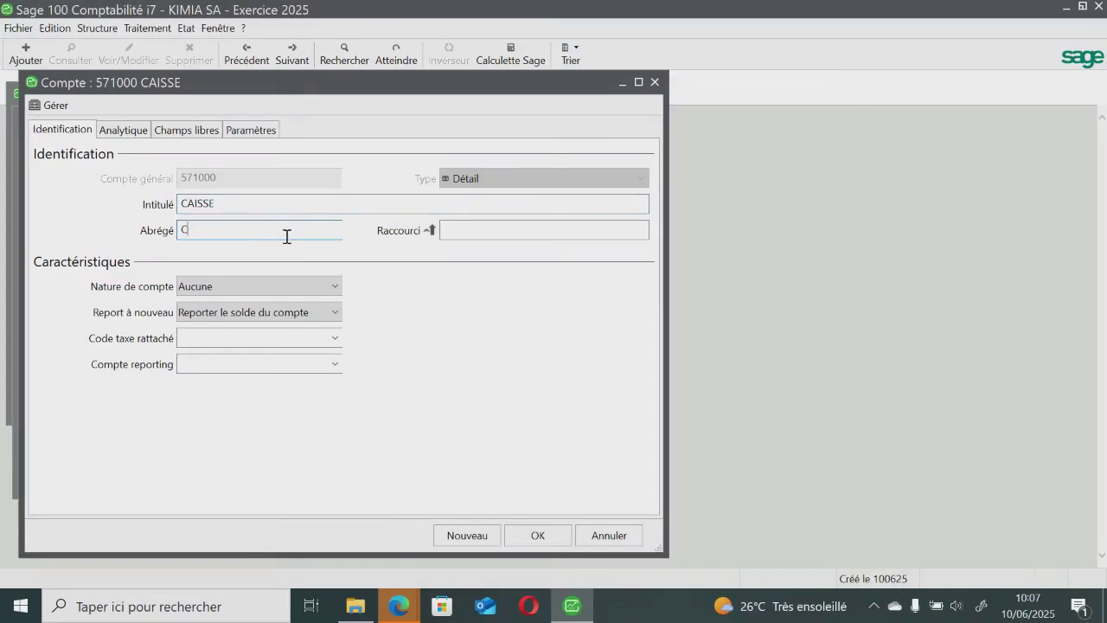
left_click(216, 290)
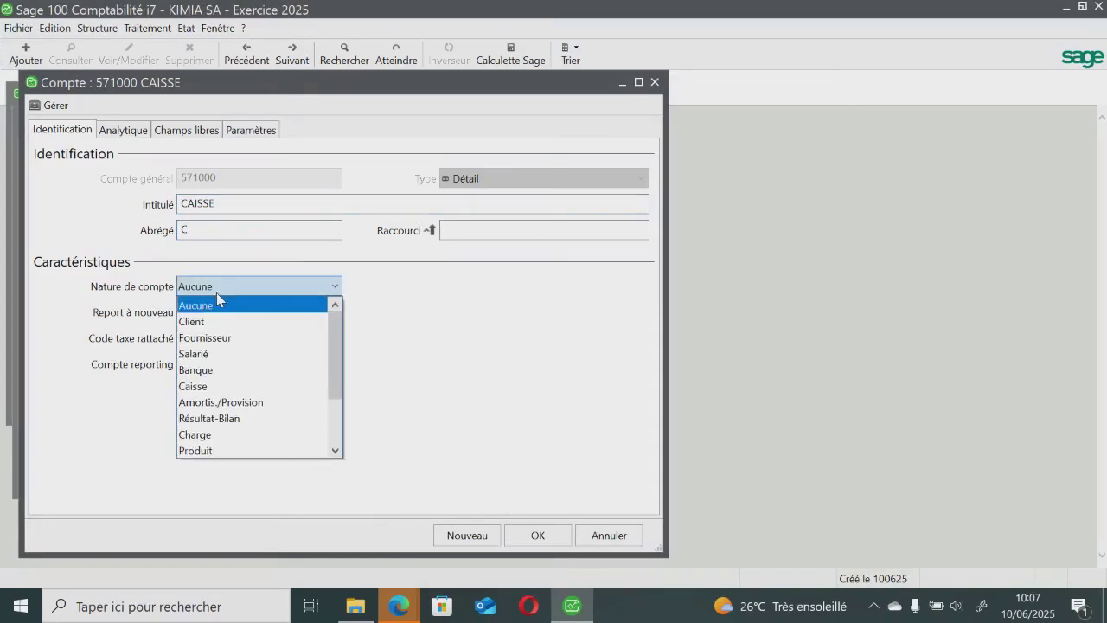
left_click(218, 386)
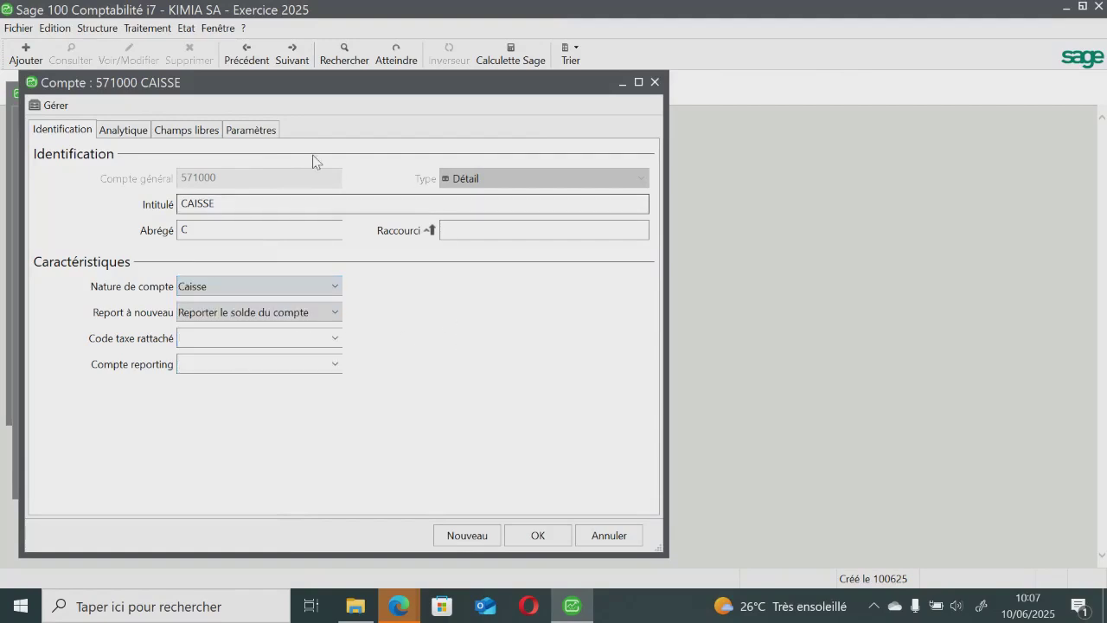
Enable entry in the FCFA currency and third-party account entry for account 571000, and save the account.
left_click(264, 128)
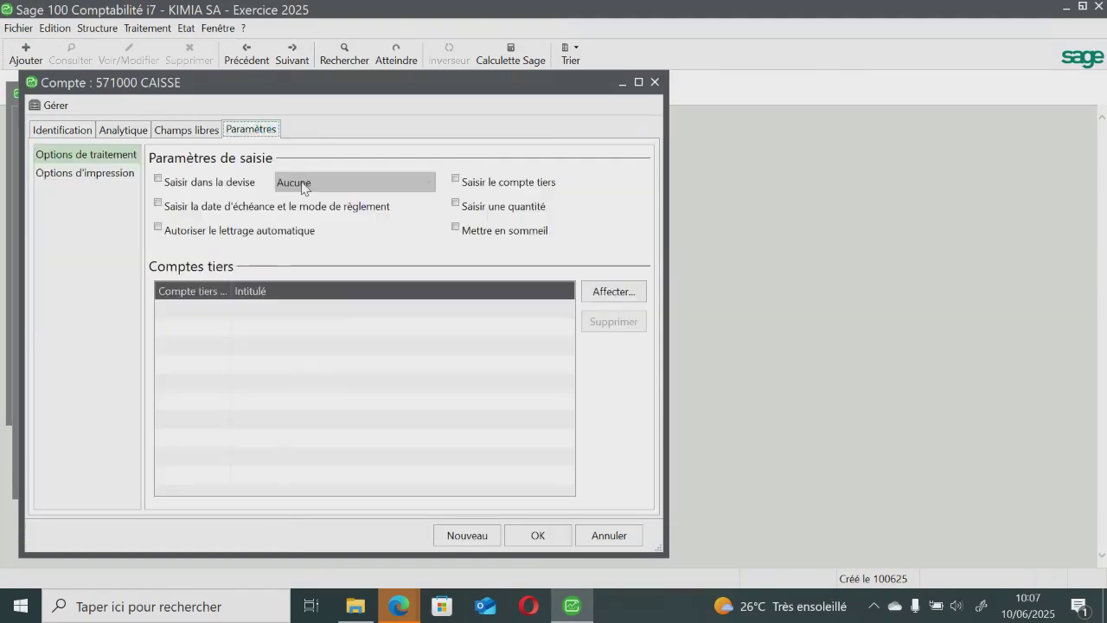
left_click(158, 179)
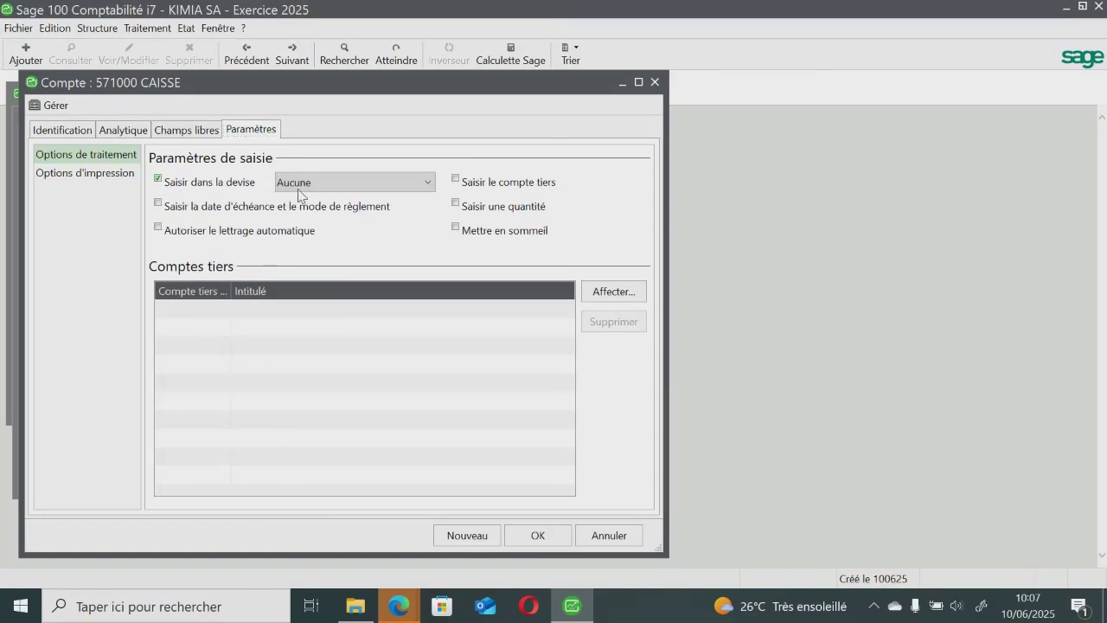
left_click(297, 184)
left_click(332, 218)
left_click(456, 179)
left_click(159, 205)
left_click(160, 205)
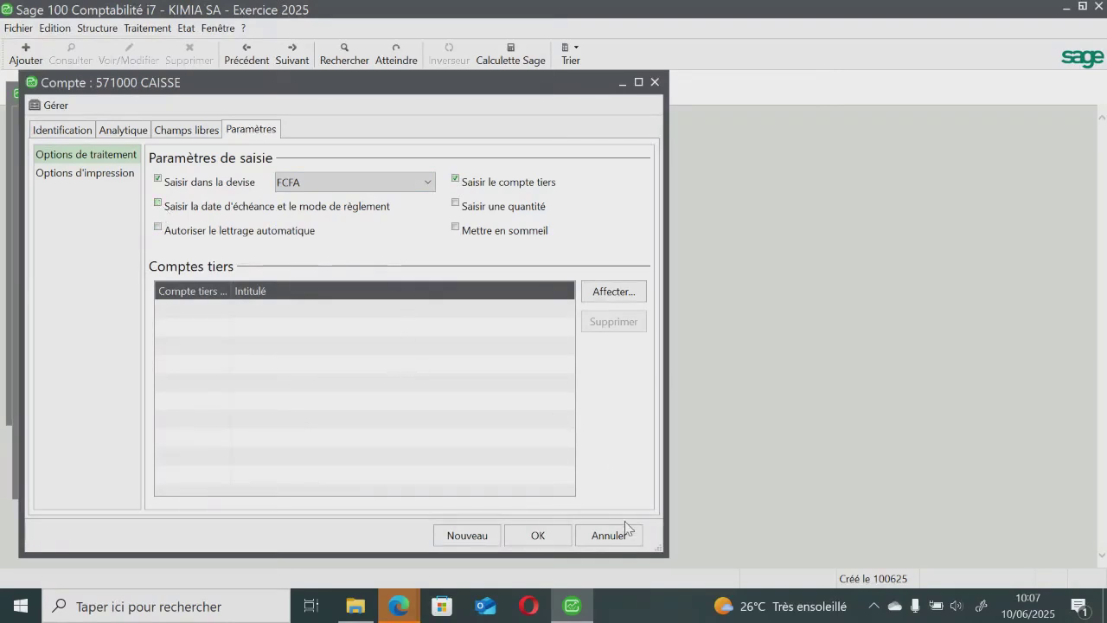
left_click(545, 536)
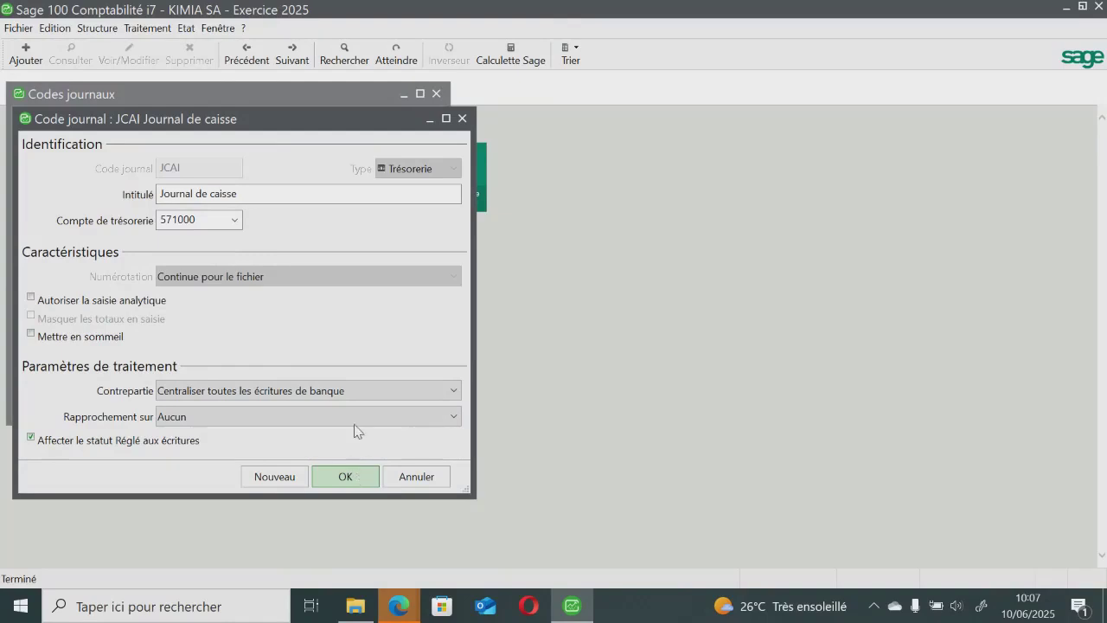
Create a journal code JBQ of type Trésorerie titled "Journal de Banque" with treasury account 521000.
left_click(274, 476)
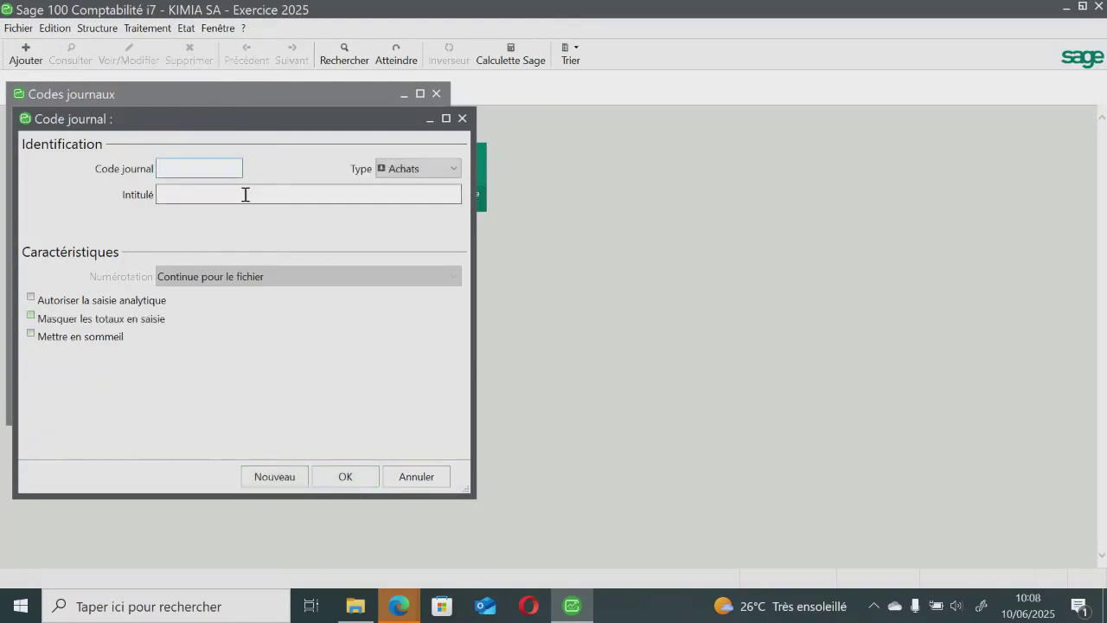
type("JBQ")
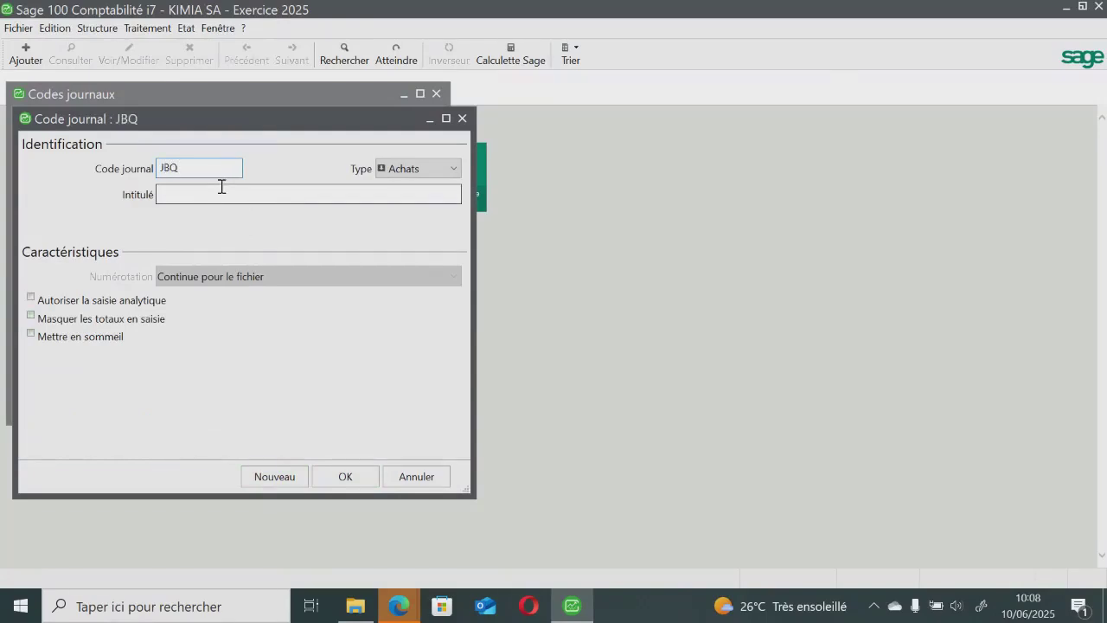
left_click(413, 168)
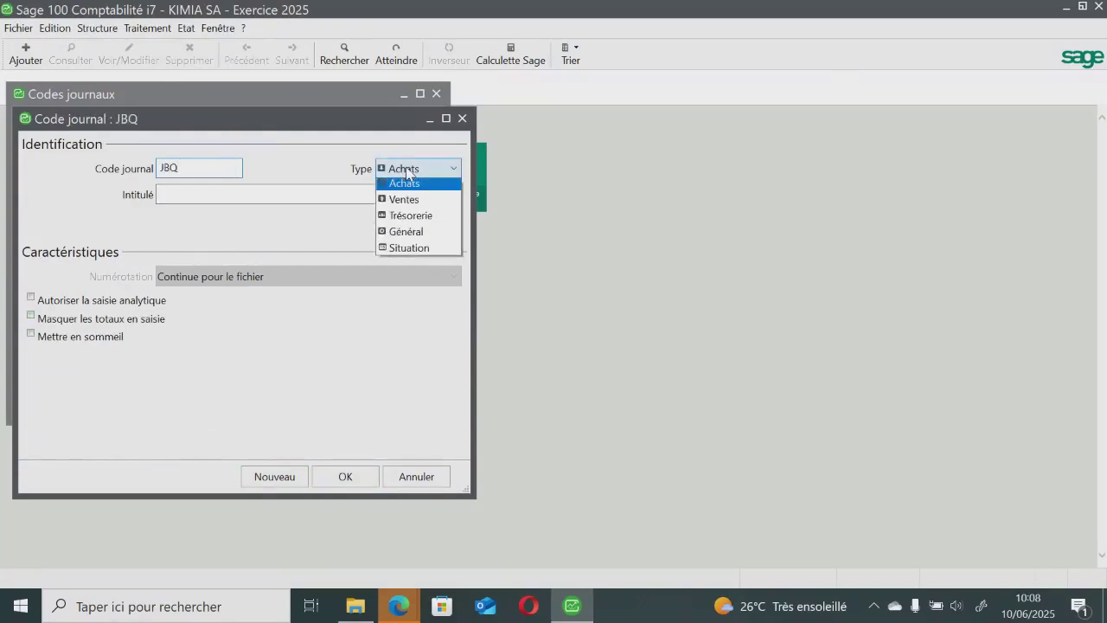
left_click(414, 220)
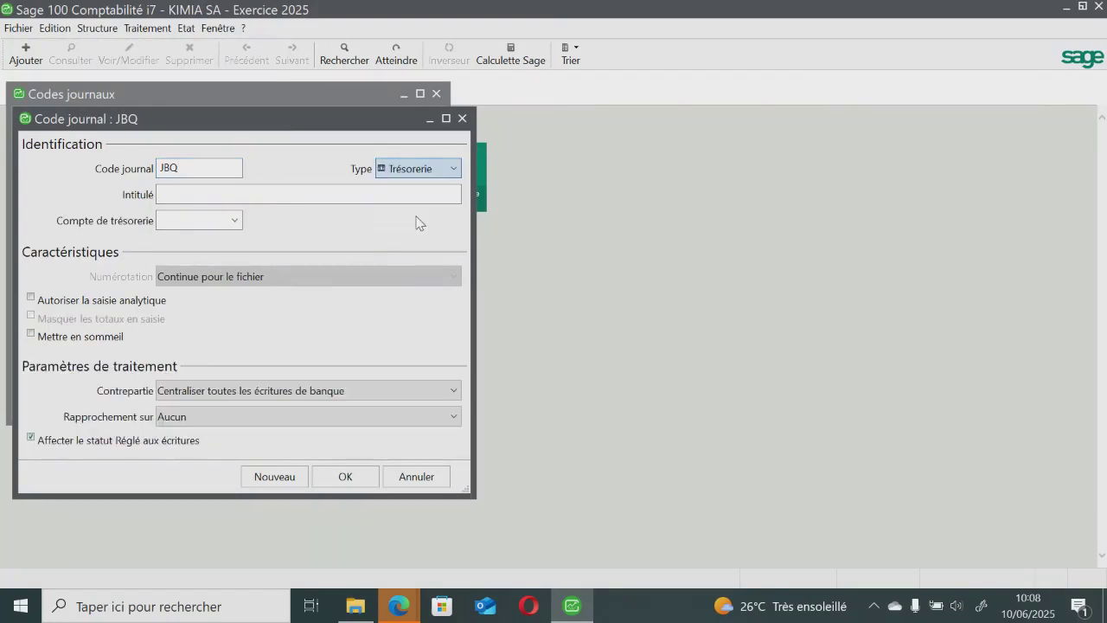
left_click(317, 197)
type("Jo")
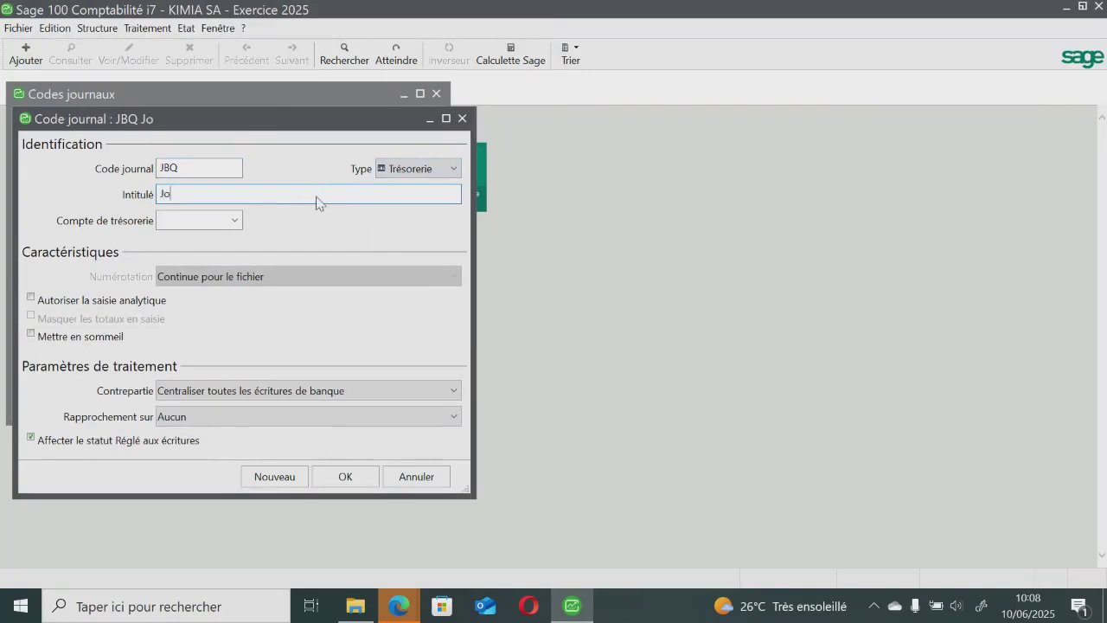
type("urnal de Banque")
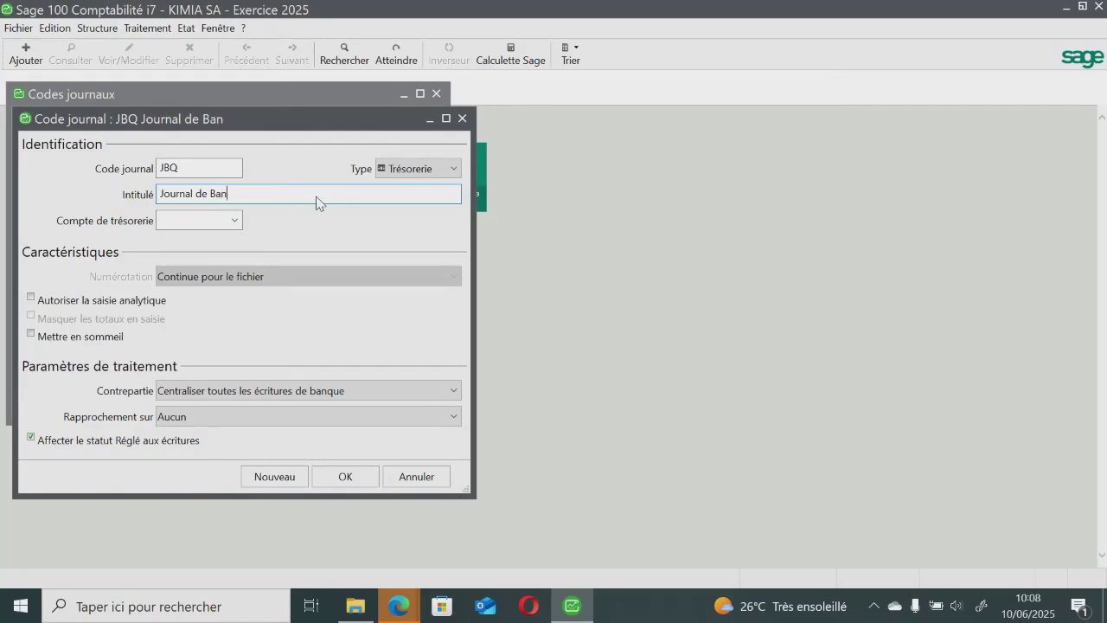
left_click(234, 223)
left_click(208, 222)
key("BackSpace")
key("BackSpace")
key("BackSpace")
key("BackSpace")
key("BackSpace")
key("BackSpace")
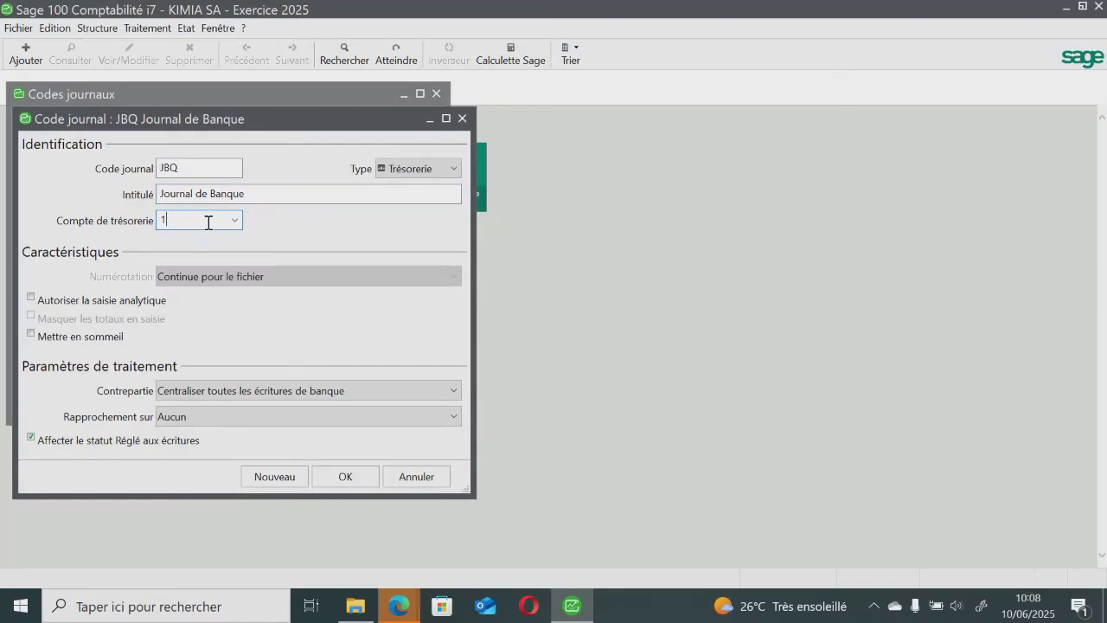
type("521000")
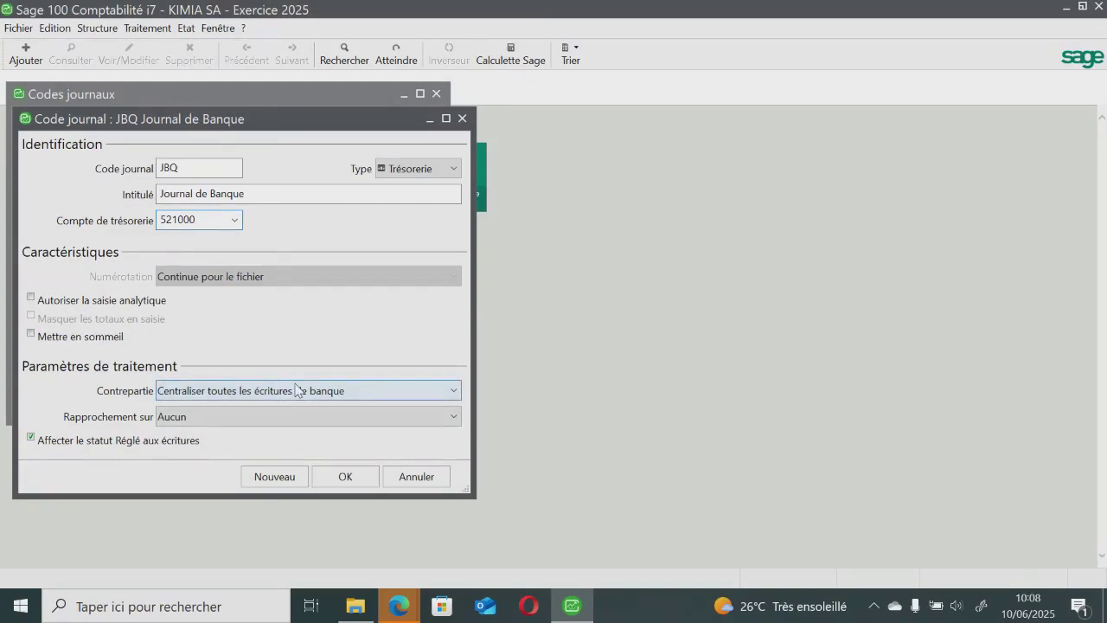
left_click(405, 390)
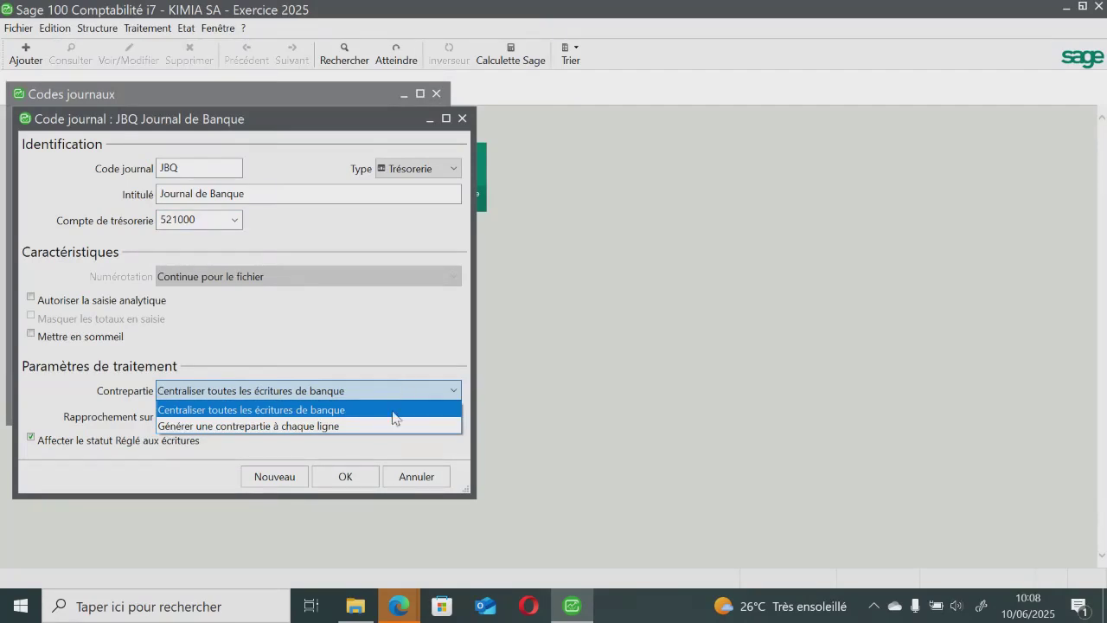
left_click(339, 413)
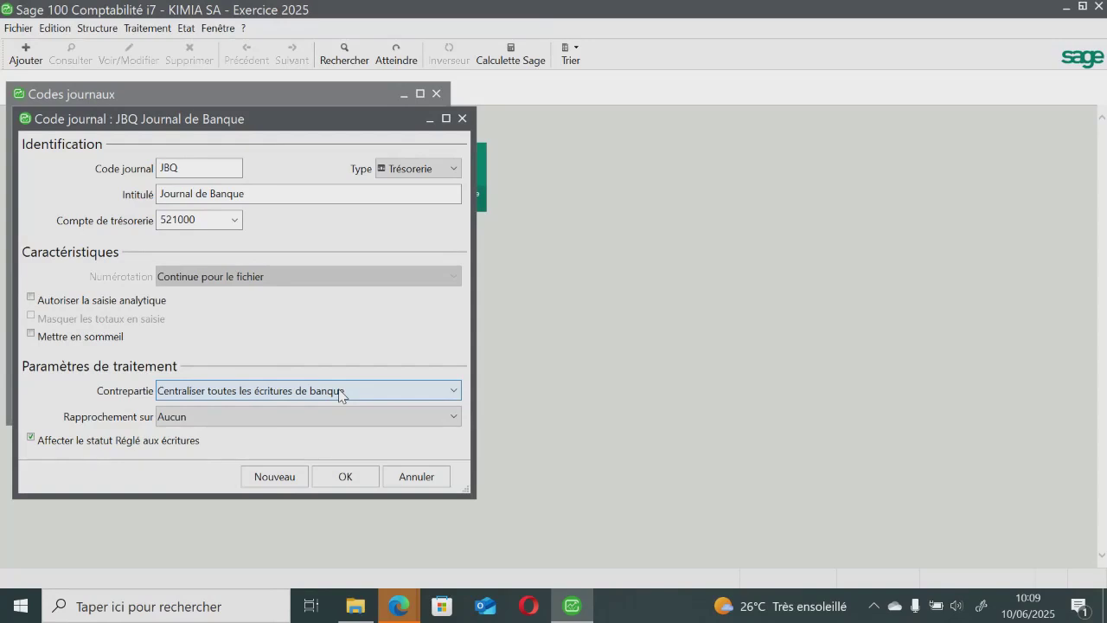
left_click(340, 391)
left_click(300, 426)
left_click(297, 391)
left_click(294, 410)
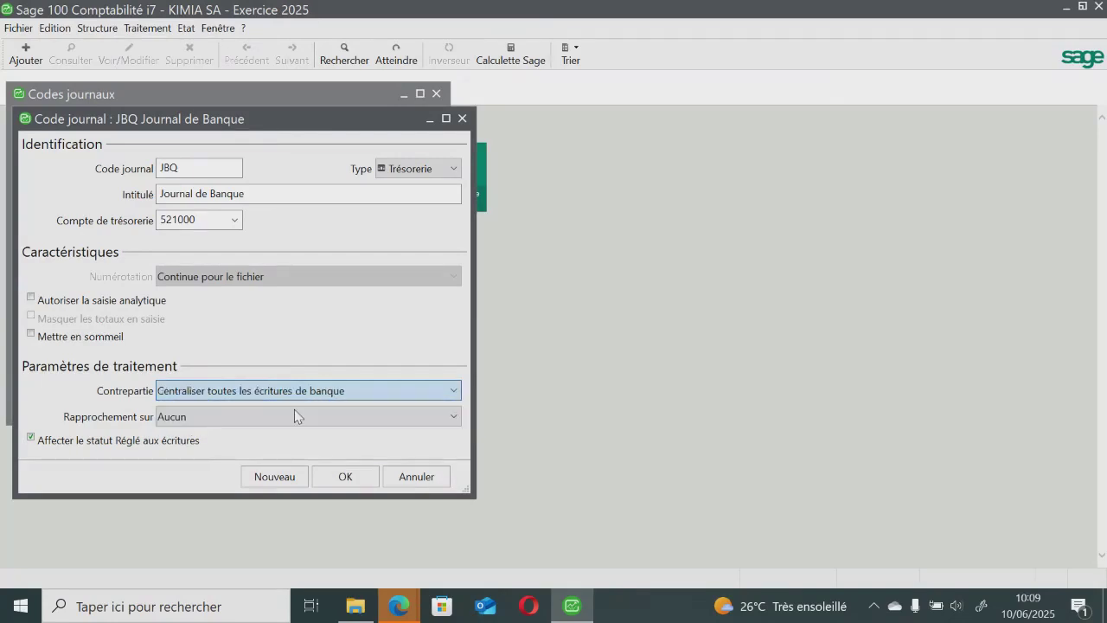
Set the JBQ journal's counterpart to "Générer une contrepartie à chaque ligne" and save it, continuing with a blank journal code.
left_click(296, 391)
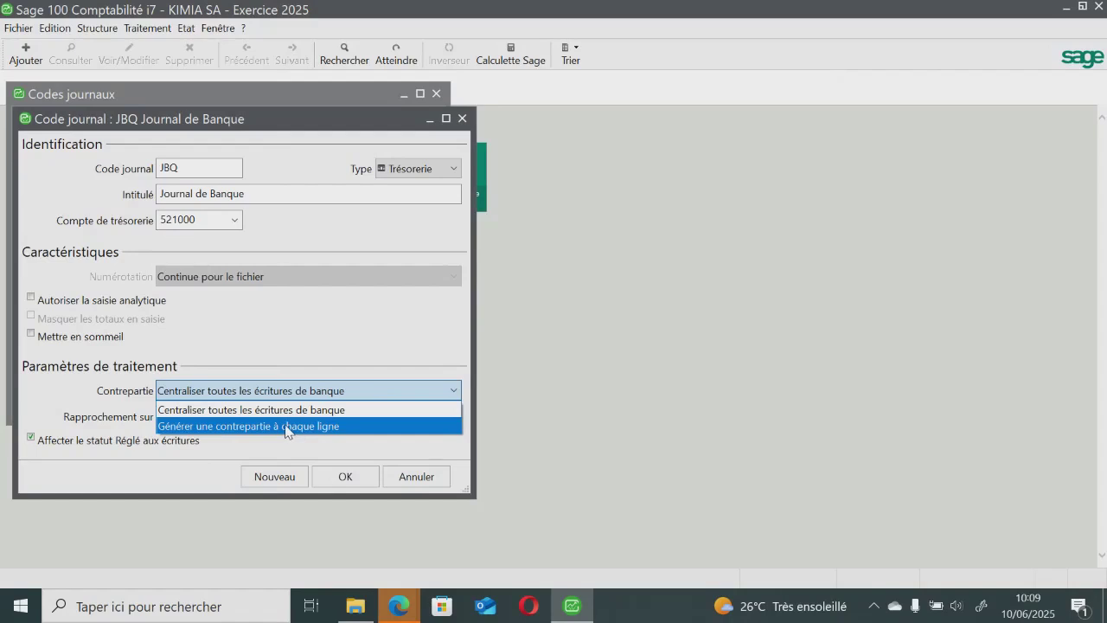
left_click(286, 426)
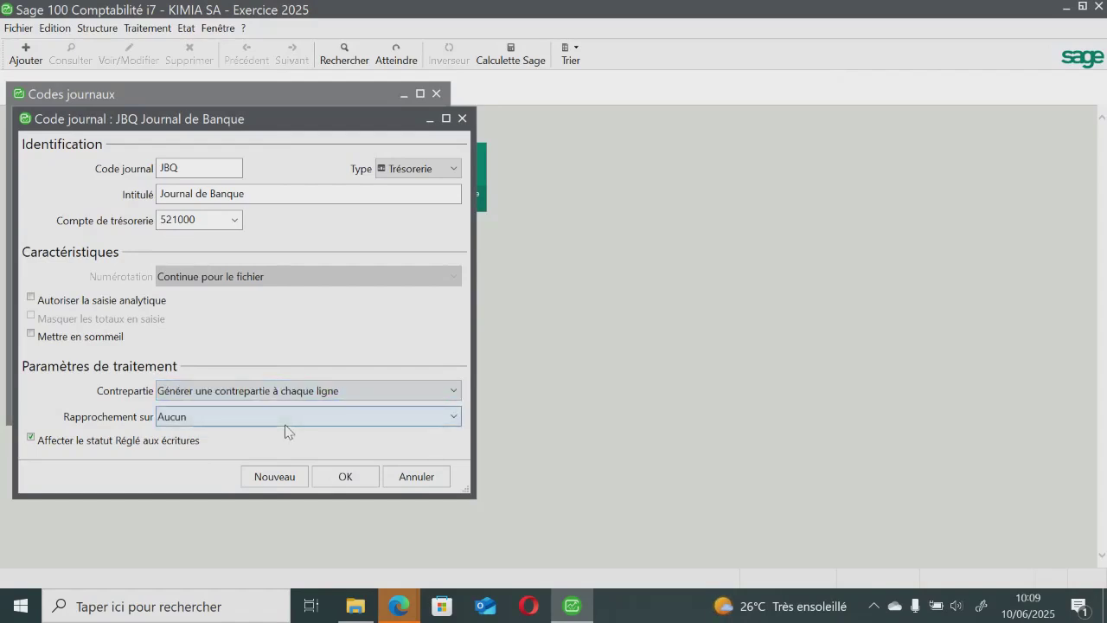
left_click(283, 470)
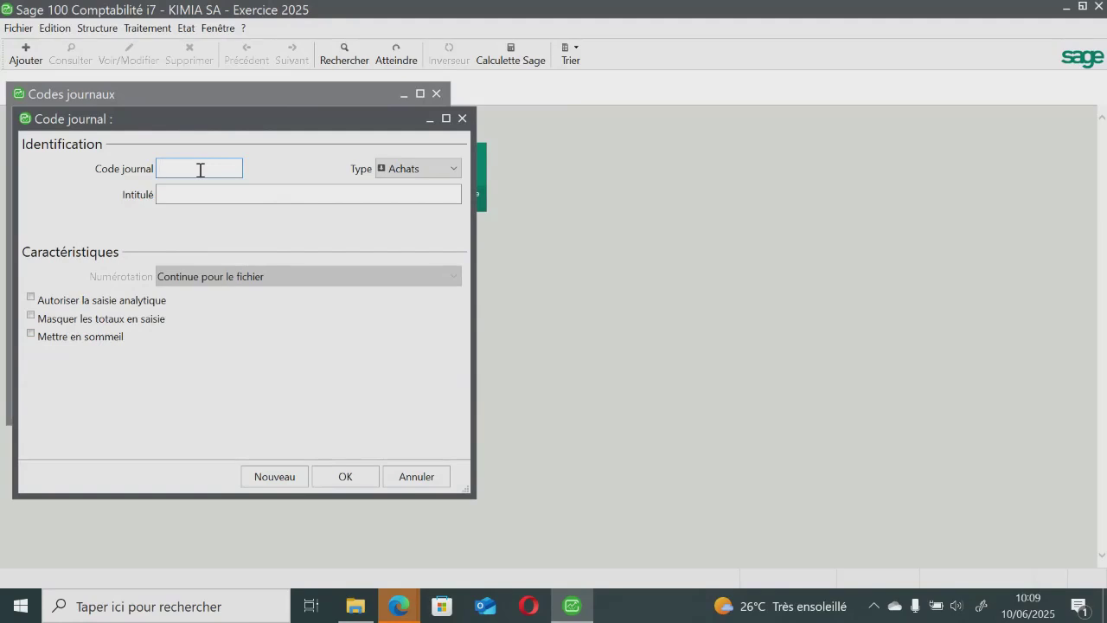
Create a journal code JPAIE of type Général titled "Journal de paie", save it and close the journal list.
type("JPAIE")
left_click(207, 194)
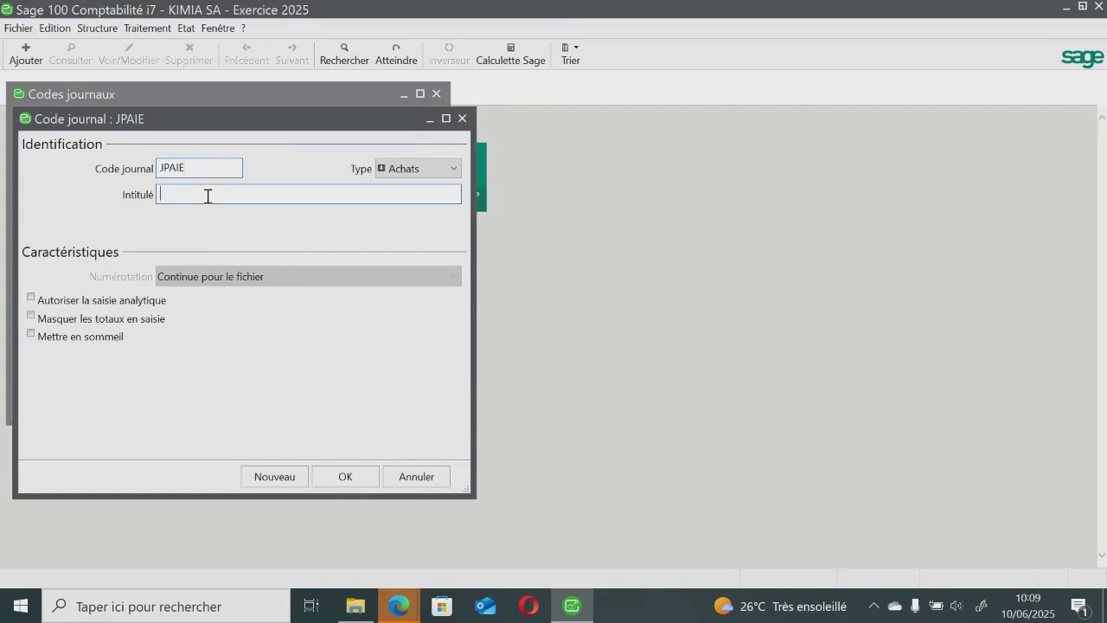
type("Journal")
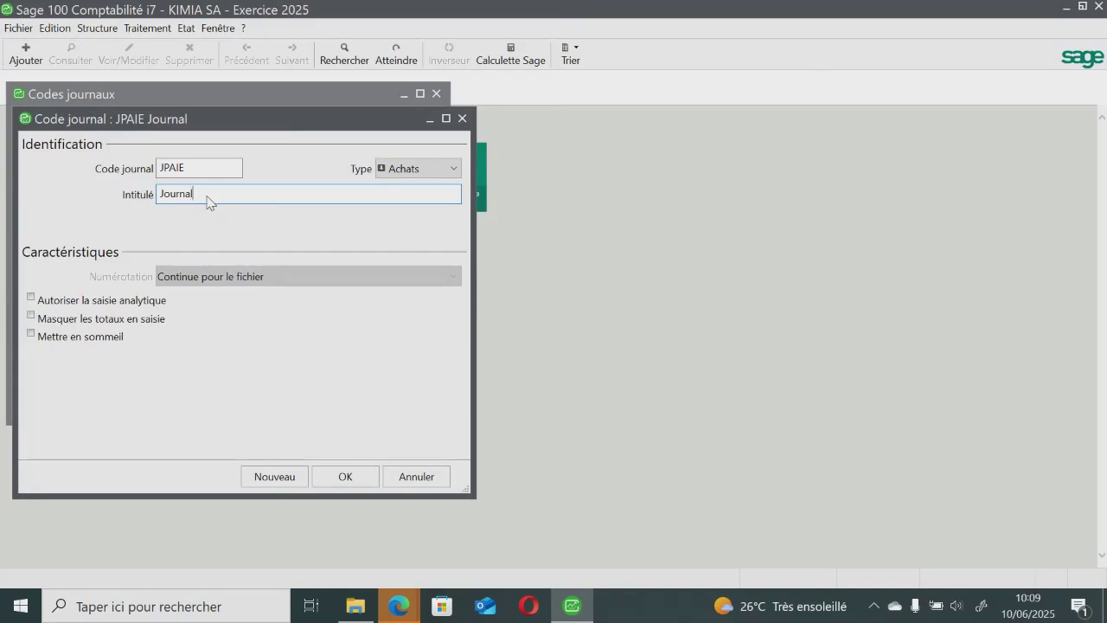
type(" de paie")
left_click(421, 171)
left_click(394, 239)
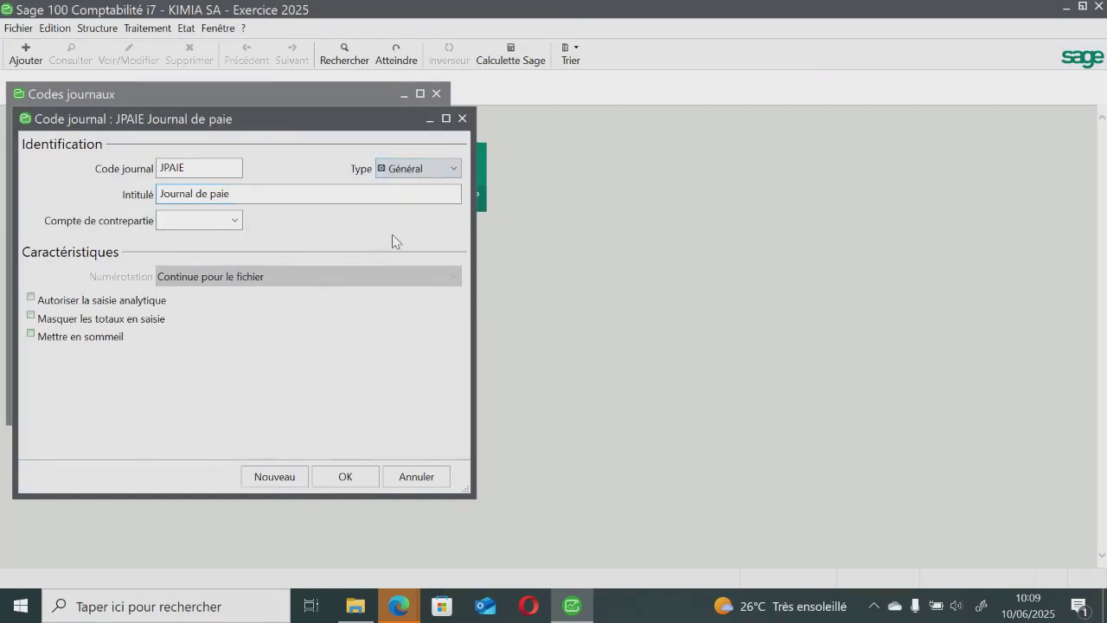
left_click(348, 478)
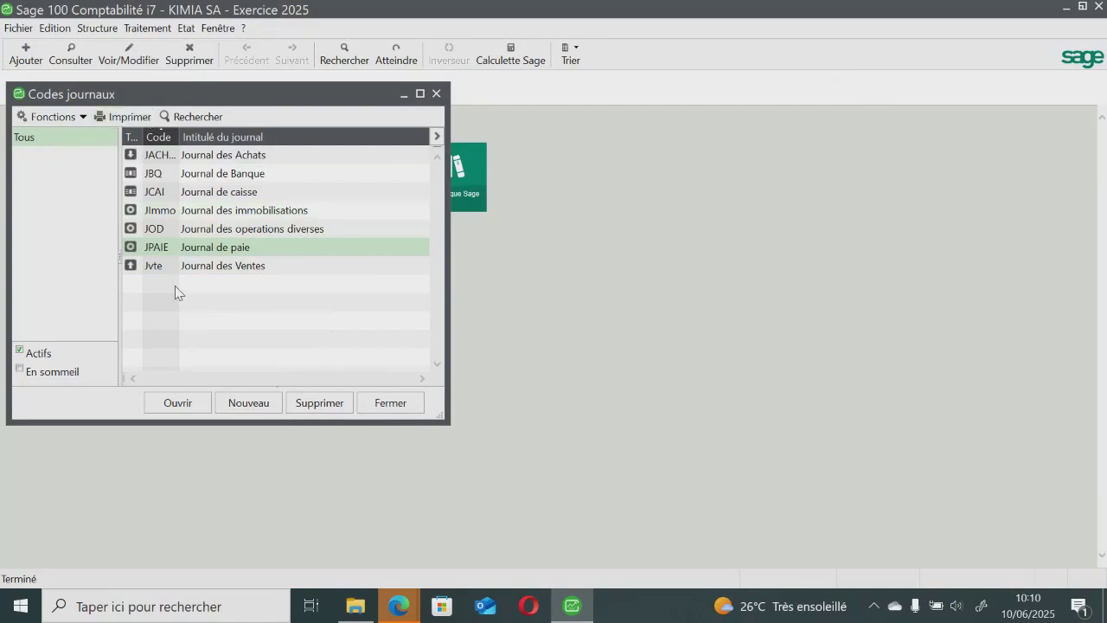
left_click(390, 402)
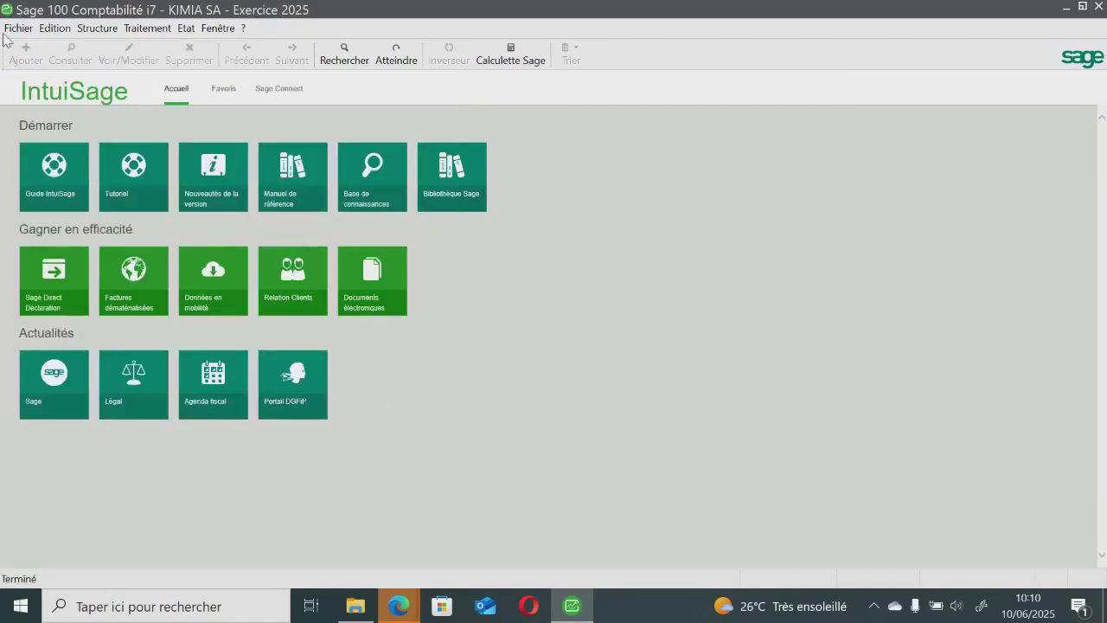
mouse_move(409, 616)
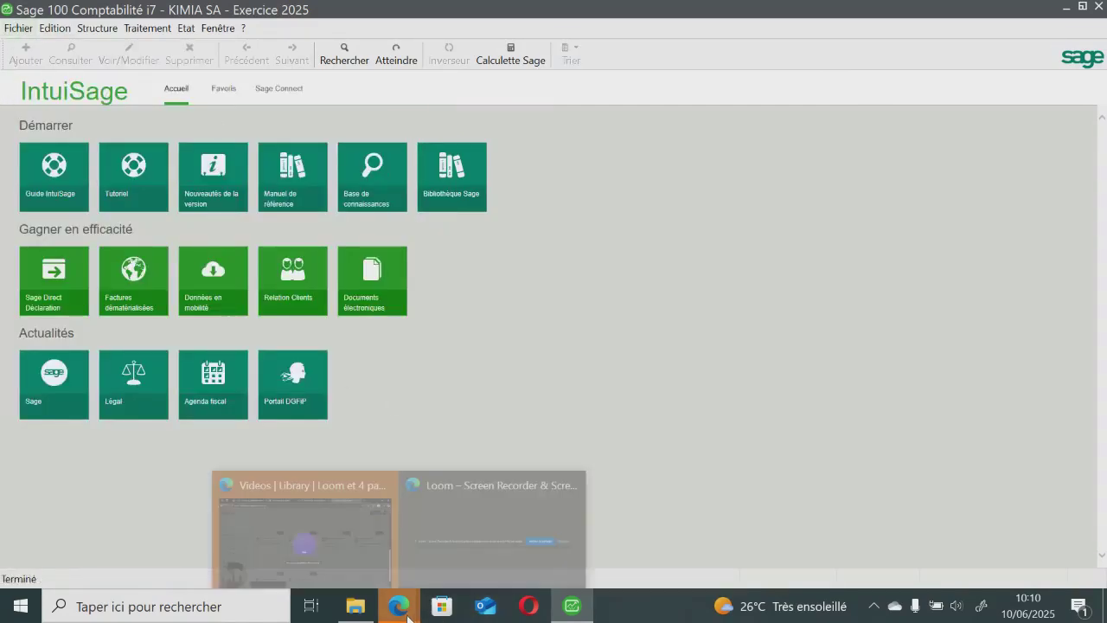